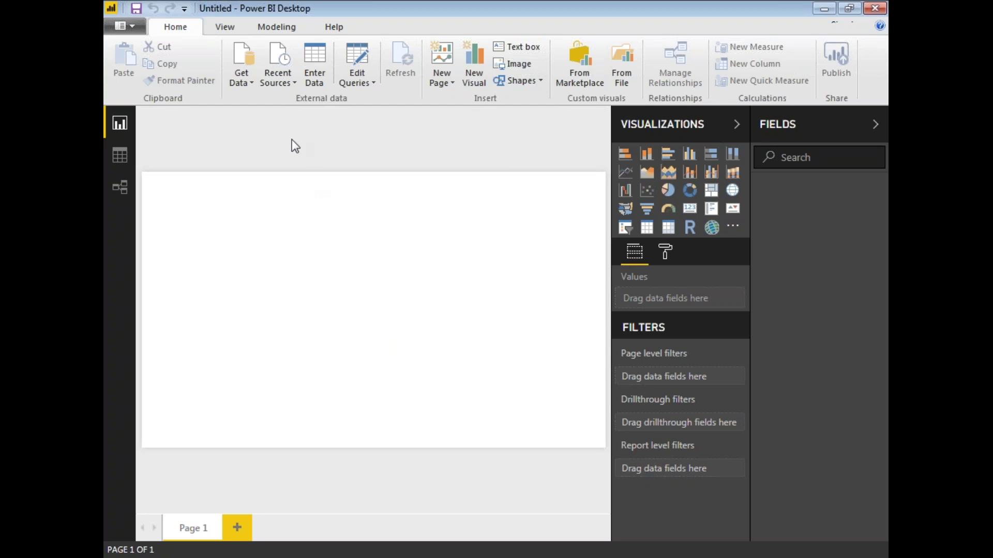
Step: Connect to the SQL Server instance .\Sql2012 as the report's data source
click(250, 83)
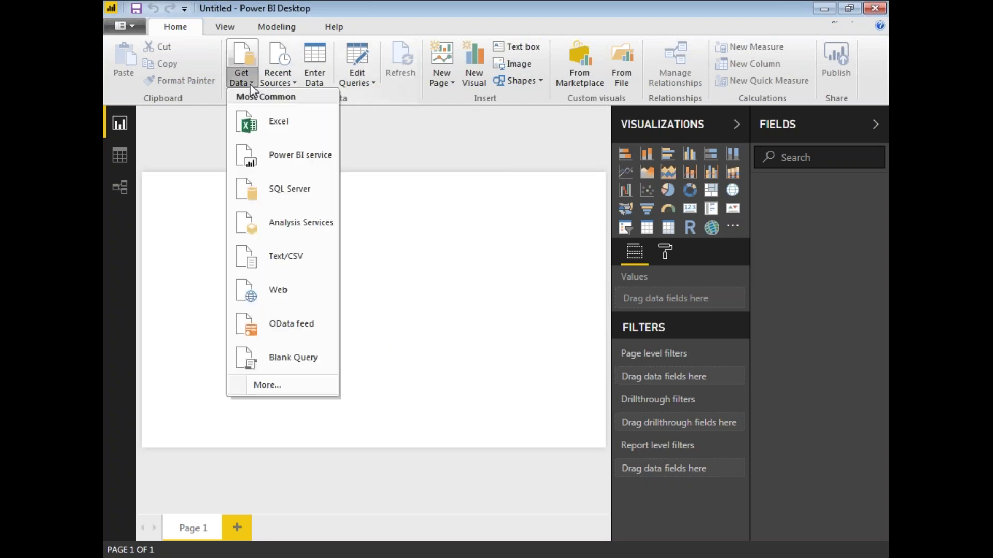
click(287, 187)
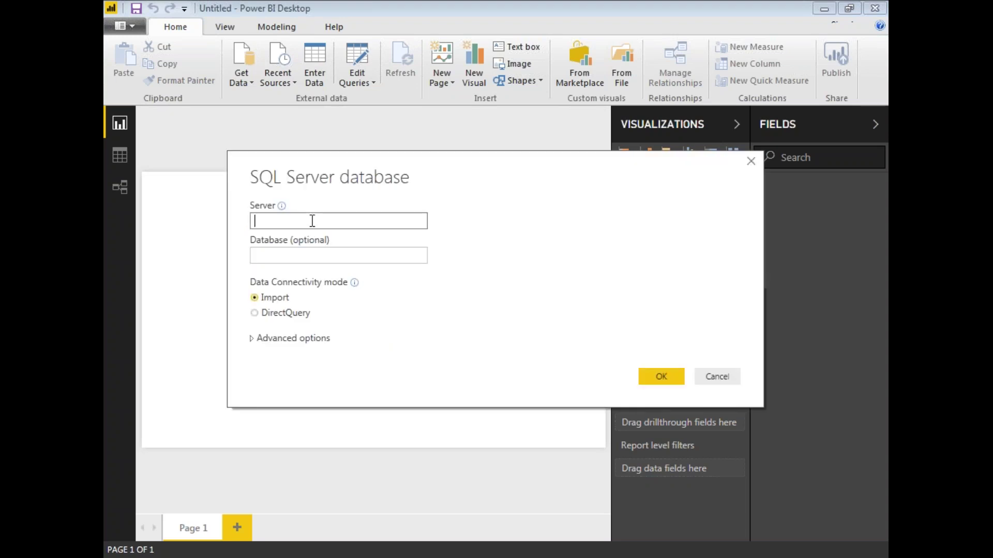
text(.\Sql2012)
click(645, 376)
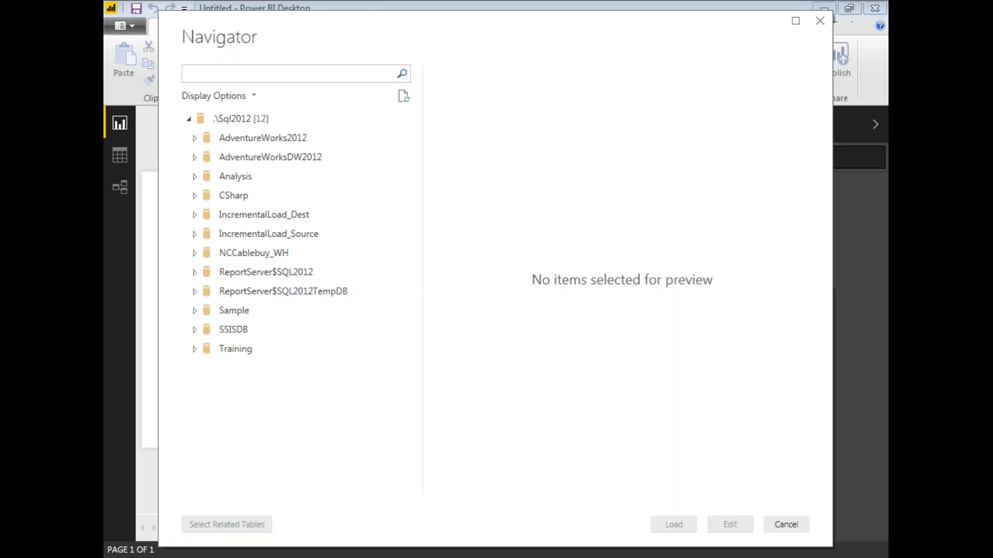
Step: Load the DimDate, DimProduct, DimProductCategory, DimProductSubcategory and FactInternetSales tables from the AdventureWorksDW2012 database
click(194, 157)
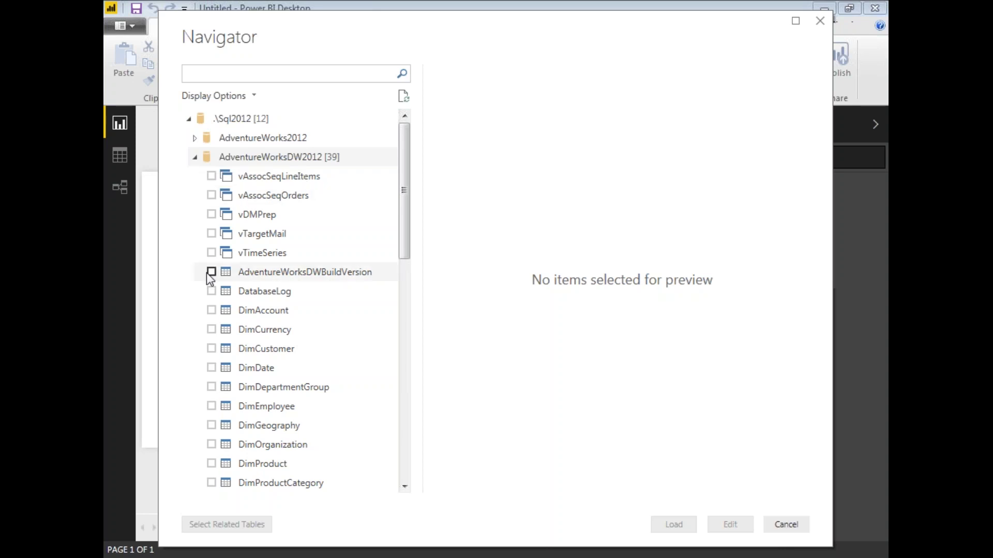
click(211, 368)
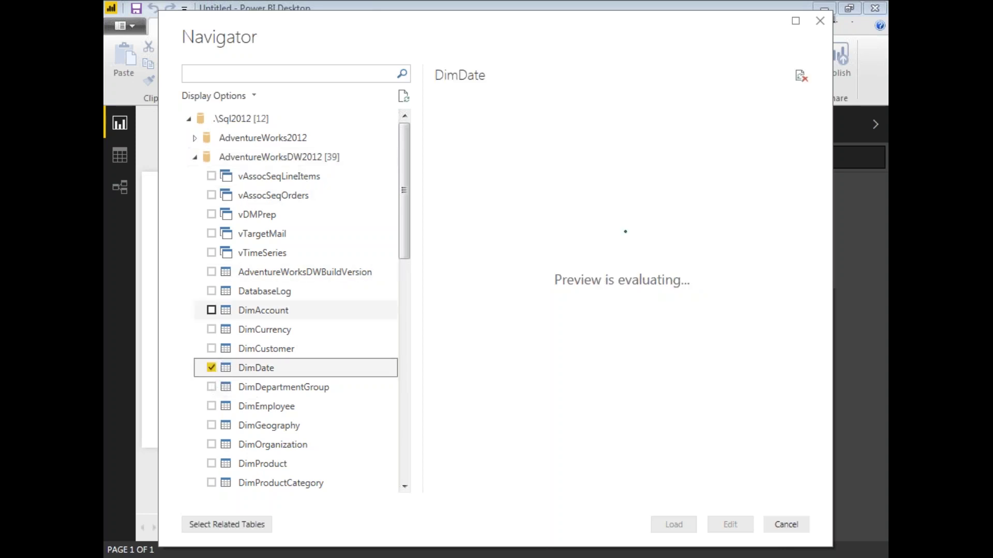
drag(404, 222, 396, 302)
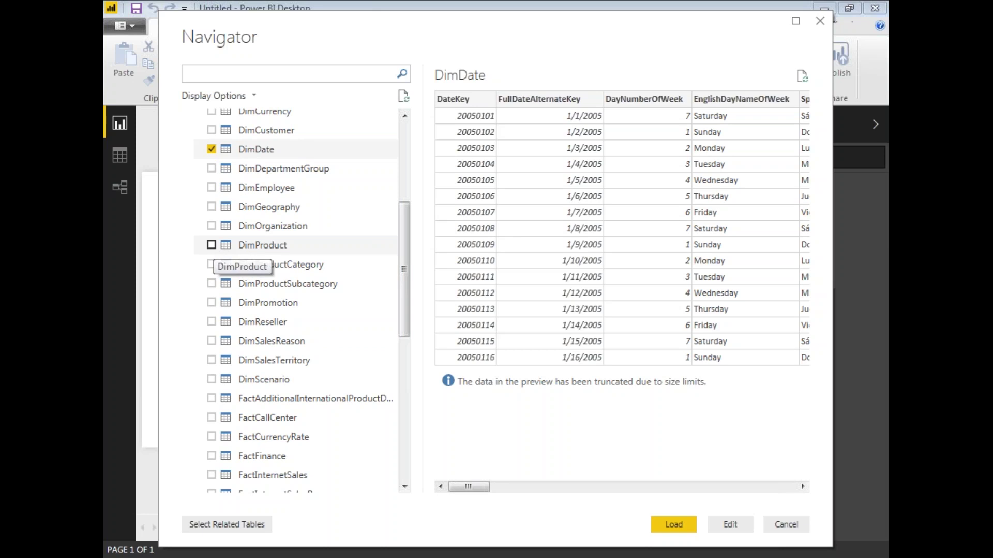
click(212, 245)
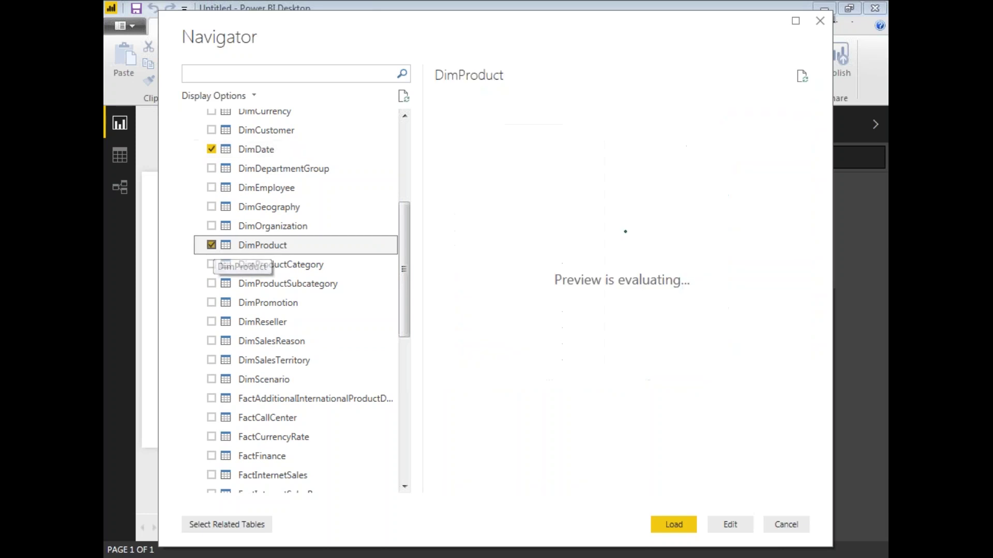
click(211, 264)
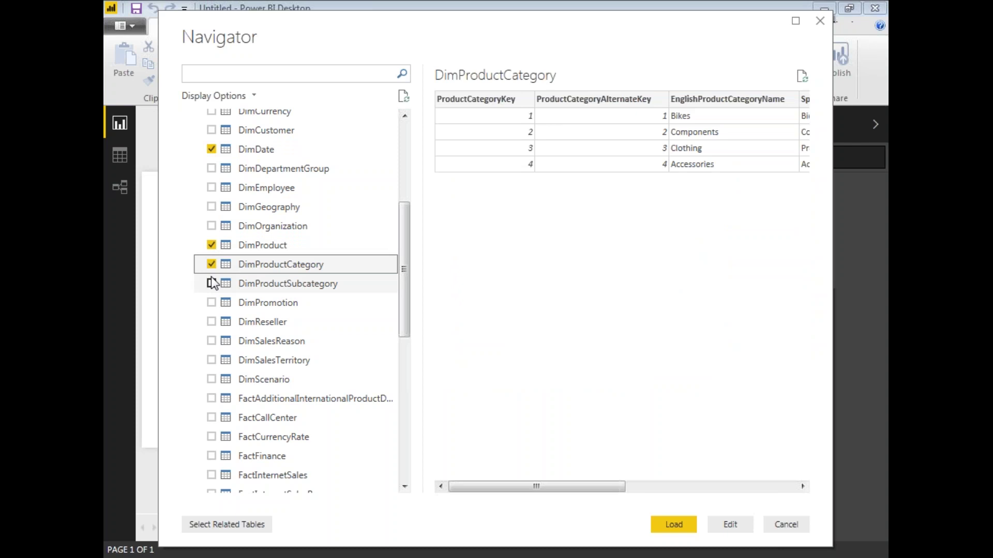
click(212, 284)
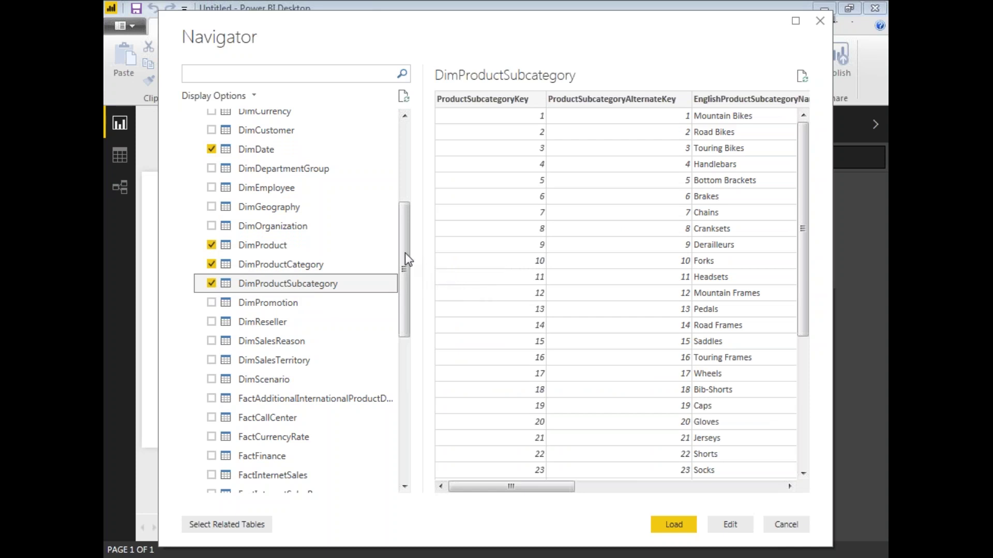
drag(405, 253, 408, 290)
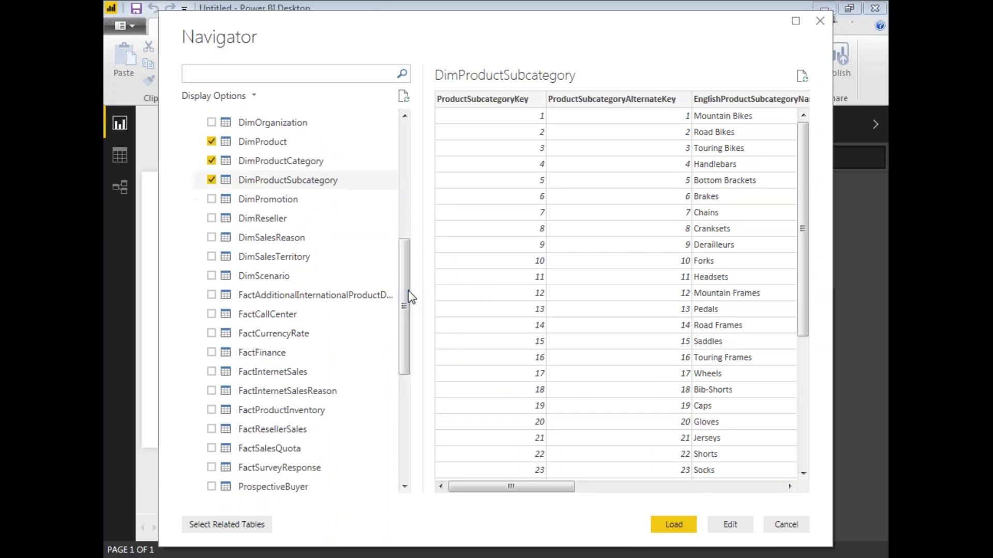
click(211, 373)
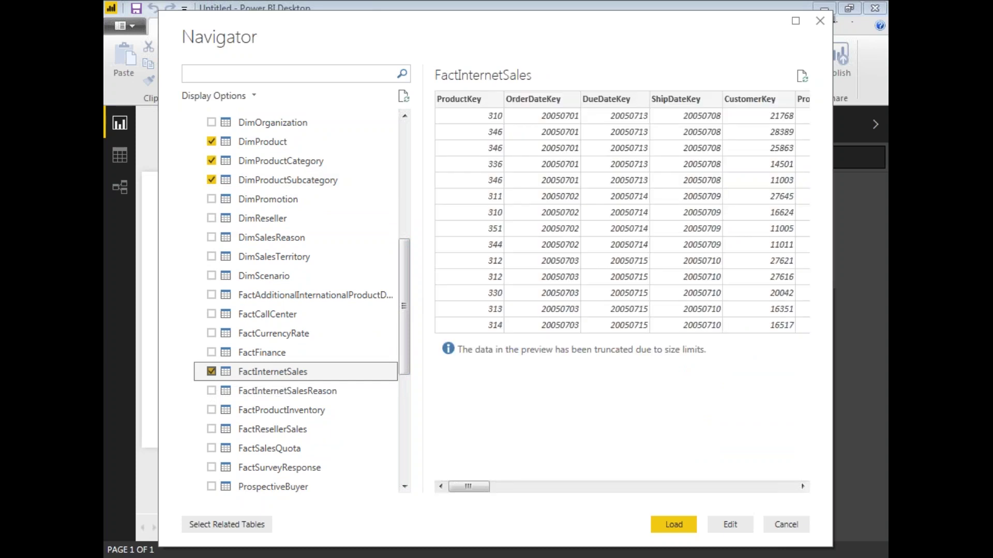
drag(405, 337, 412, 300)
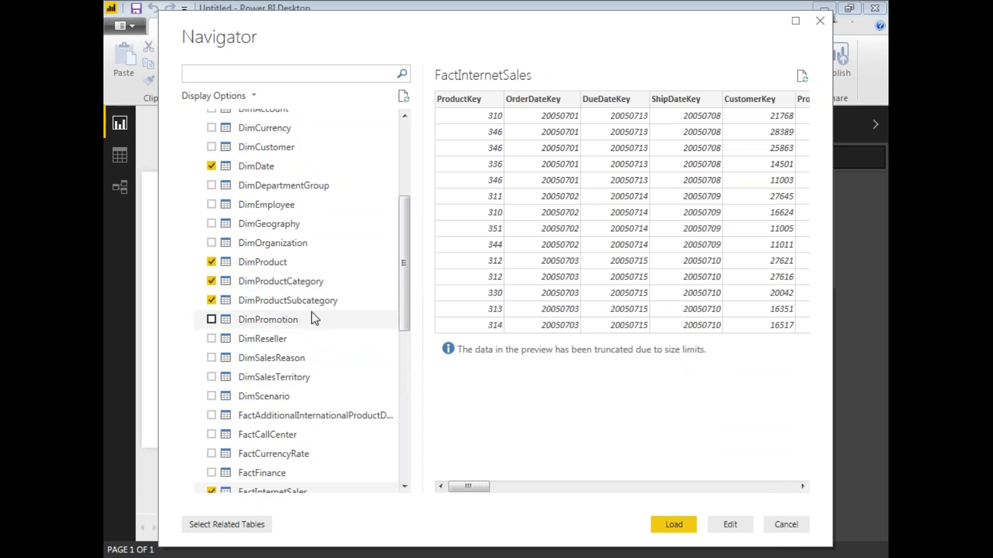
drag(403, 292, 403, 304)
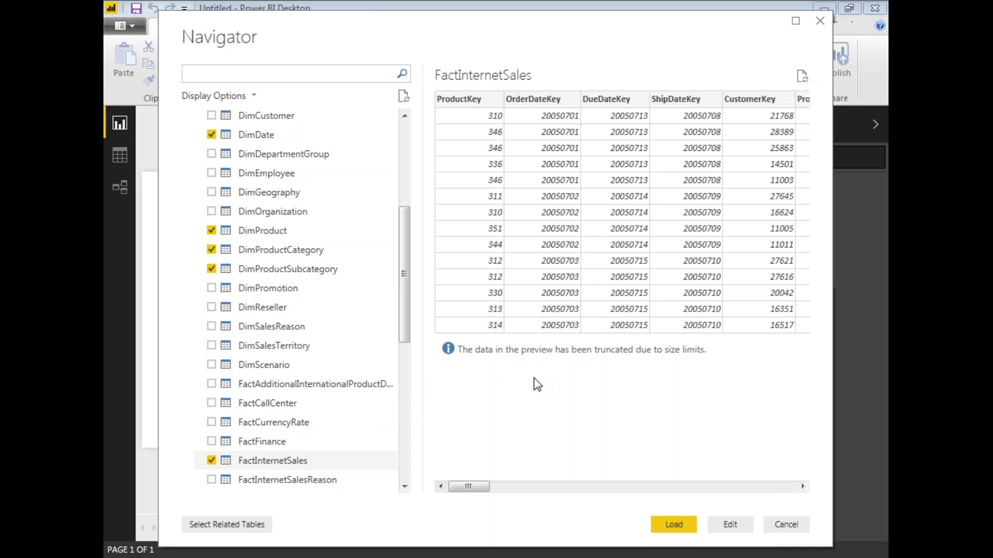
click(674, 524)
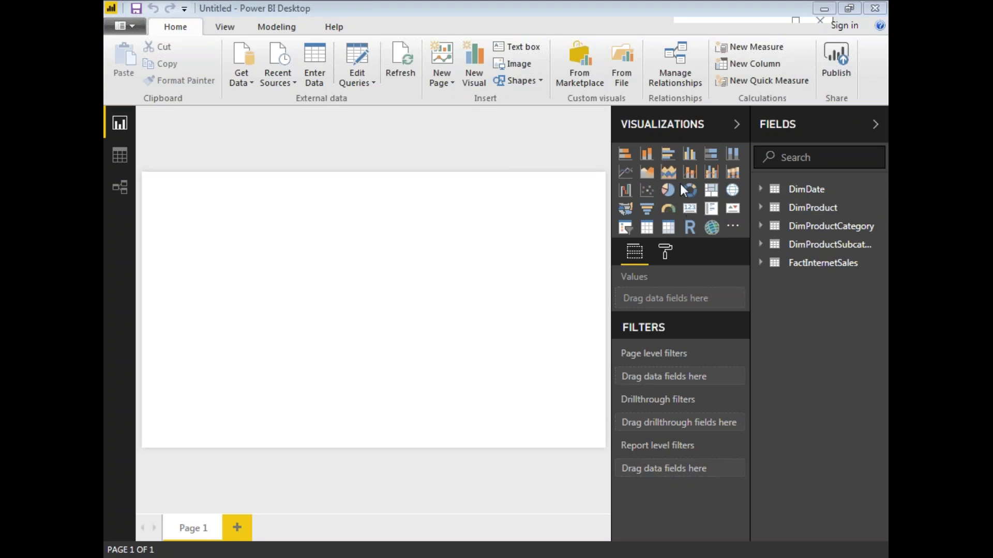
Step: Insert a waterfall chart and enlarge it to fill nearly the whole report page
click(626, 191)
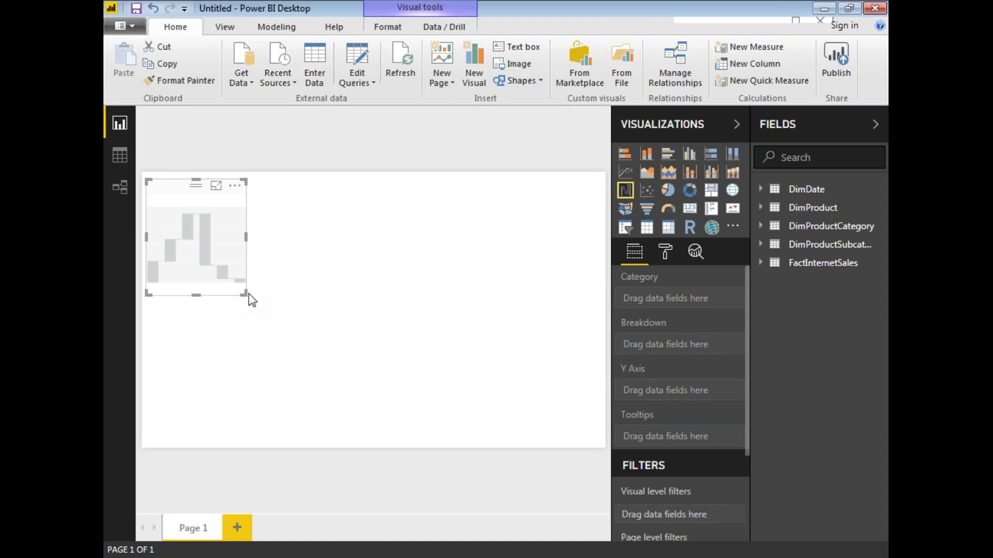
drag(249, 296, 589, 435)
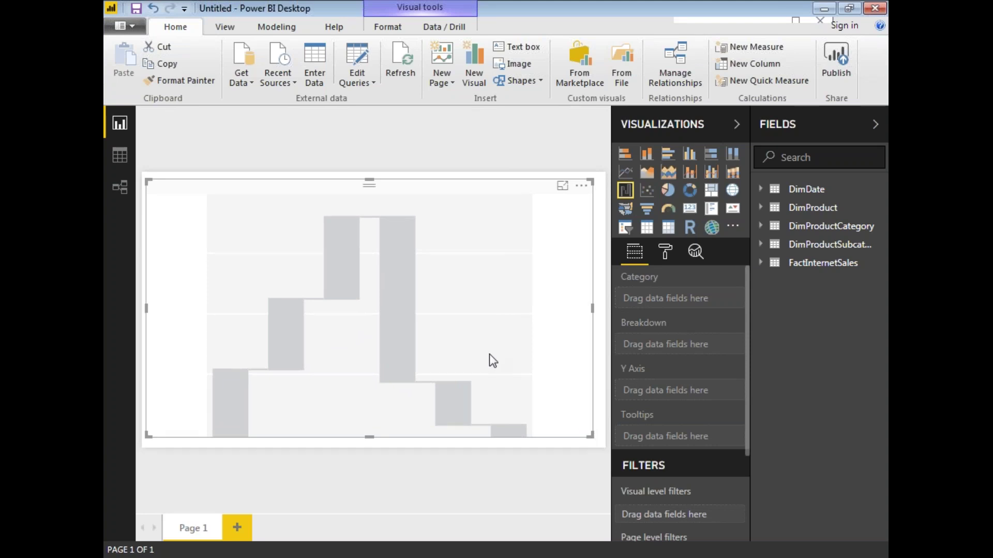
Step: Set CalendarYear from DimDate as the waterfall chart's category and SalesAmount from FactInternetSales as its Y axis
click(763, 191)
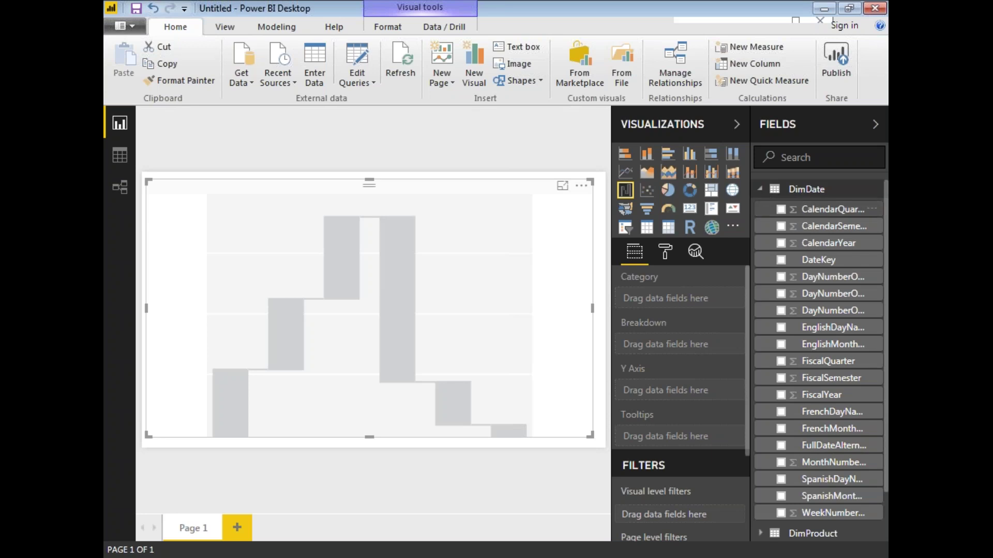
drag(809, 252, 681, 301)
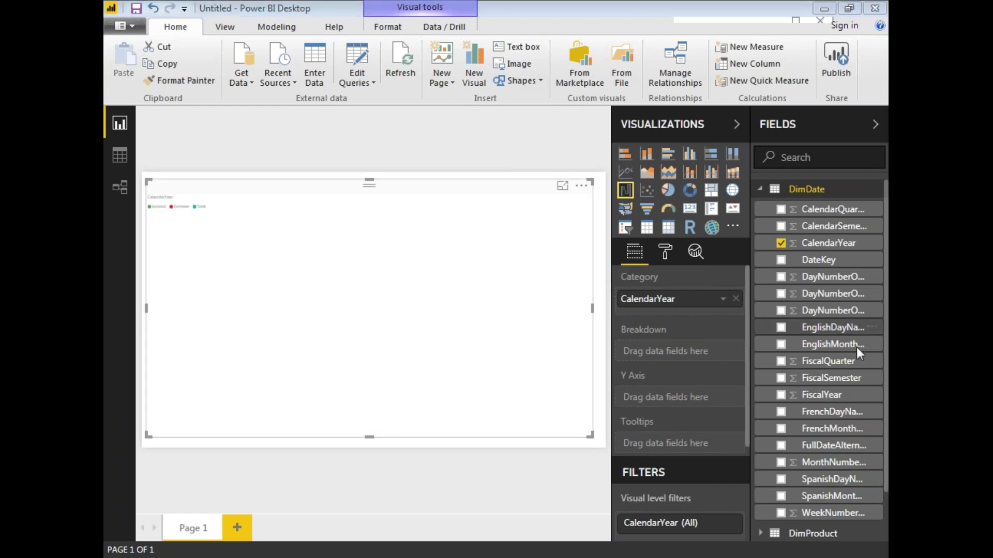
click(760, 188)
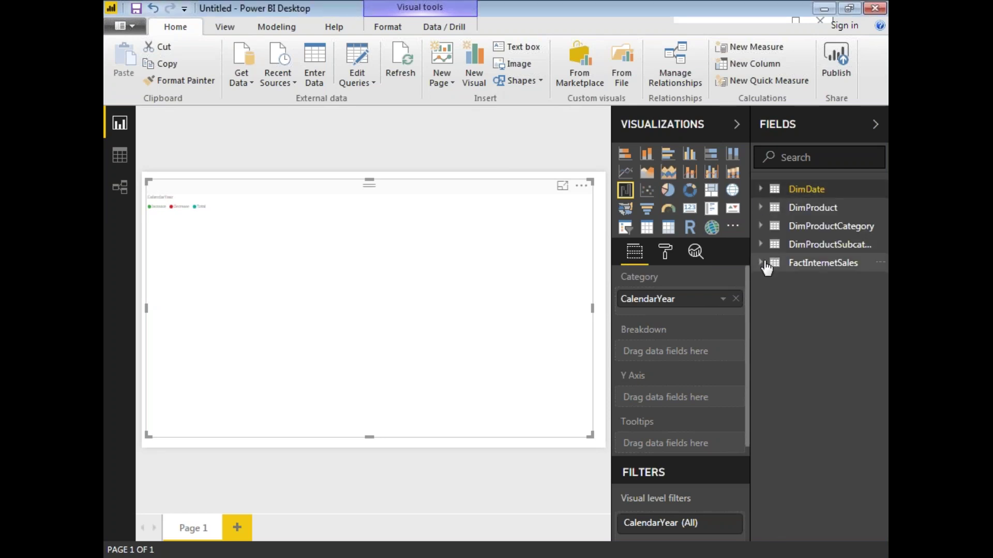
click(763, 263)
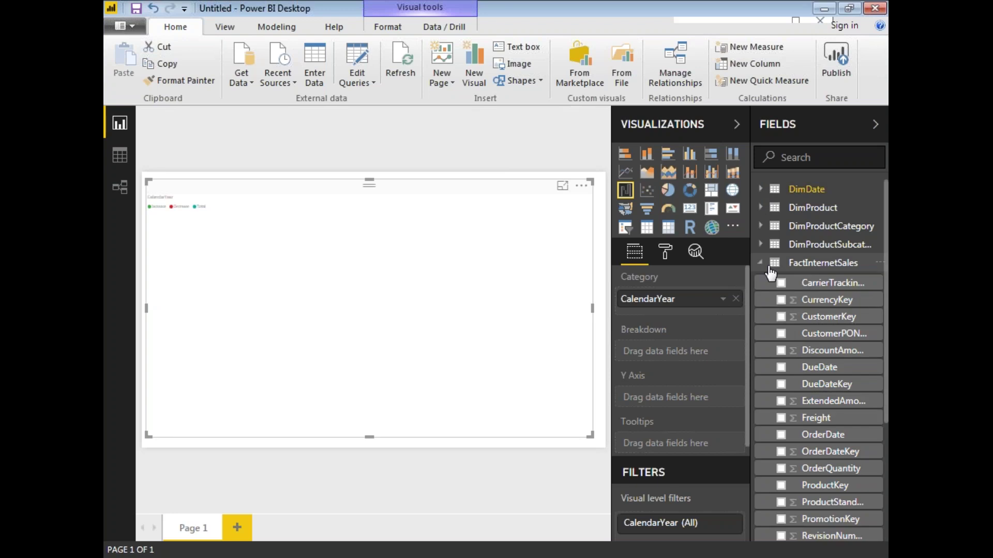
scroll(819, 362, down, 2)
scroll(783, 420, down, 3)
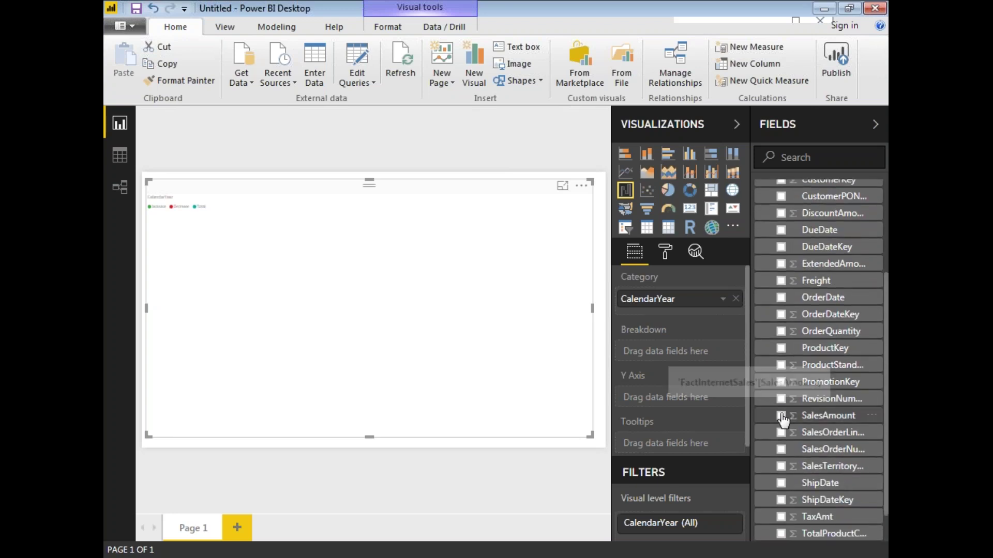
drag(784, 420, 690, 407)
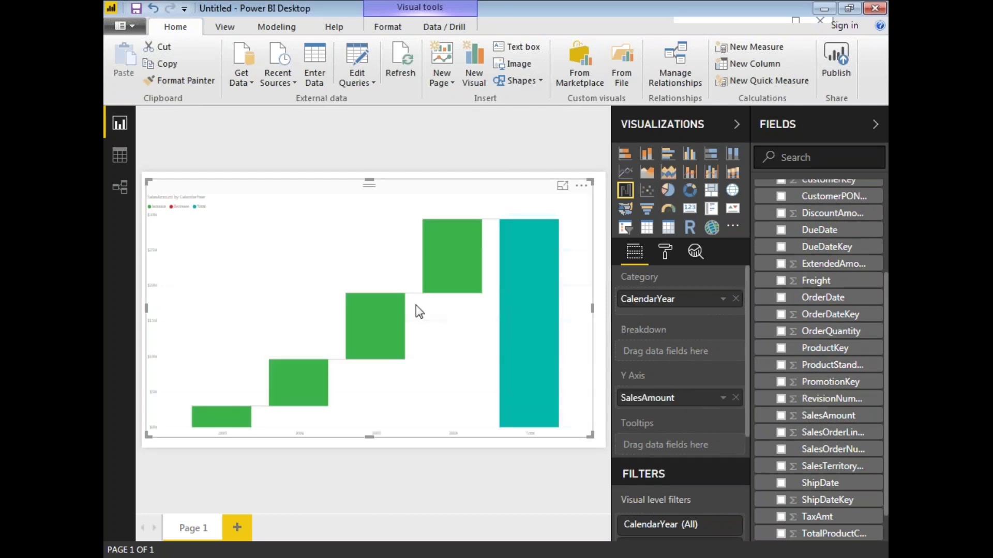
Step: Open the waterfall chart in focus mode and turn on its data labels
click(563, 187)
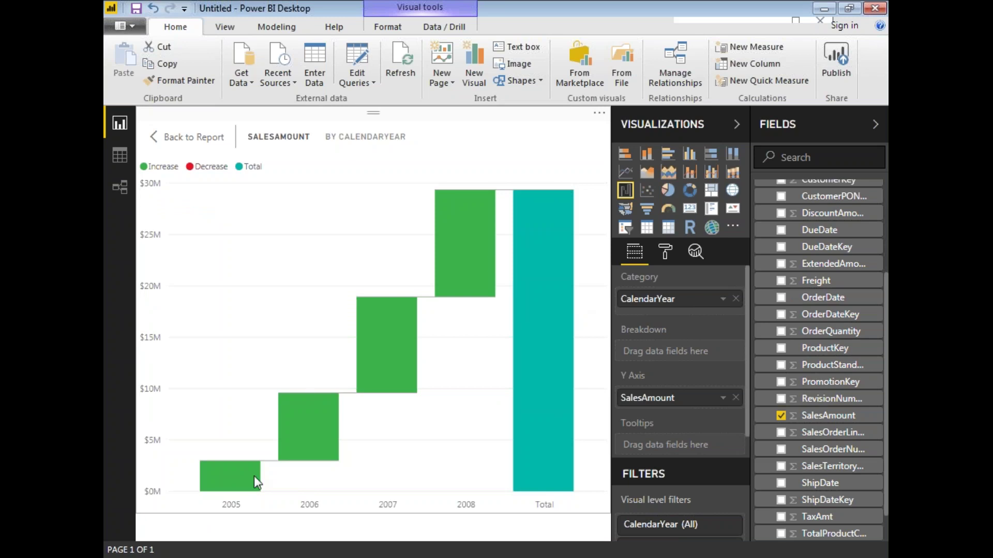
mouse_move(231, 475)
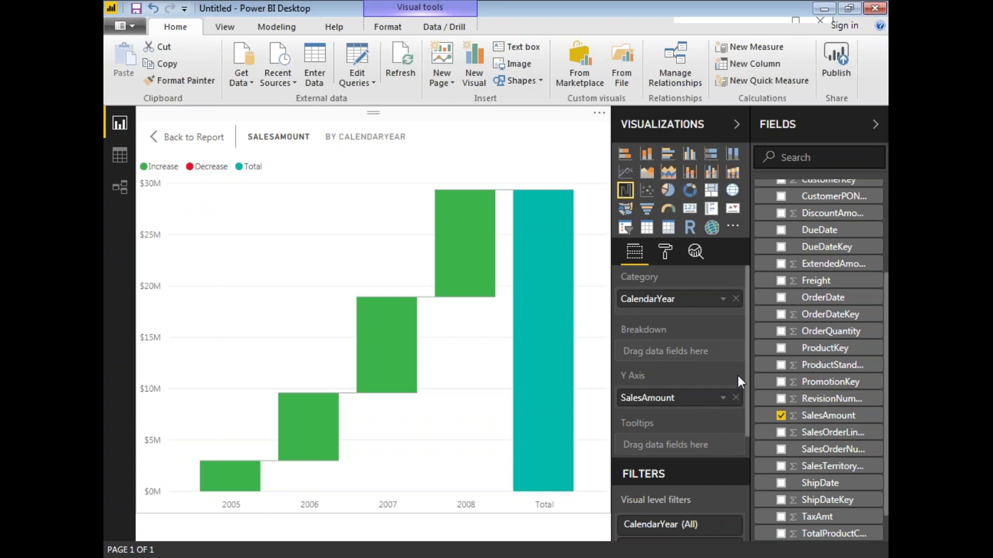
click(665, 252)
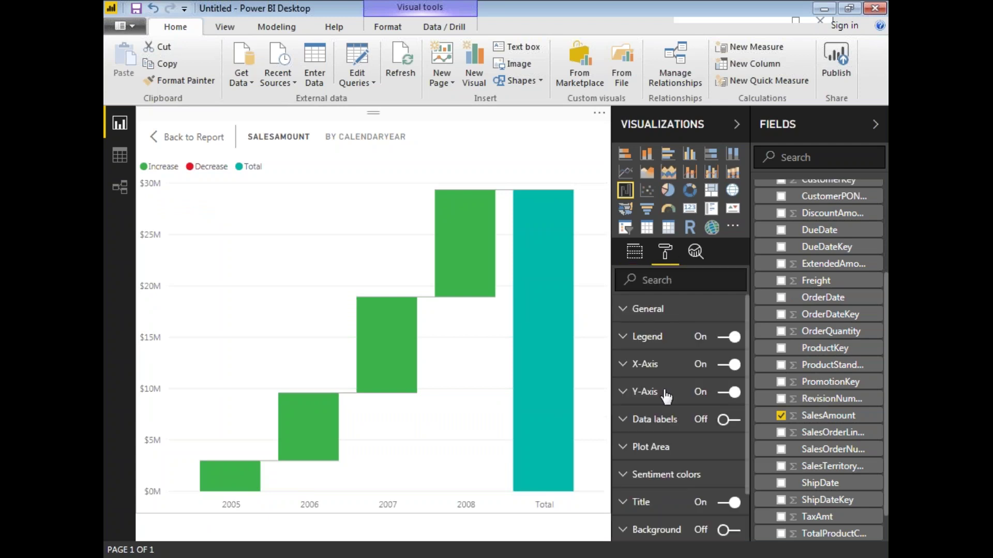
click(738, 421)
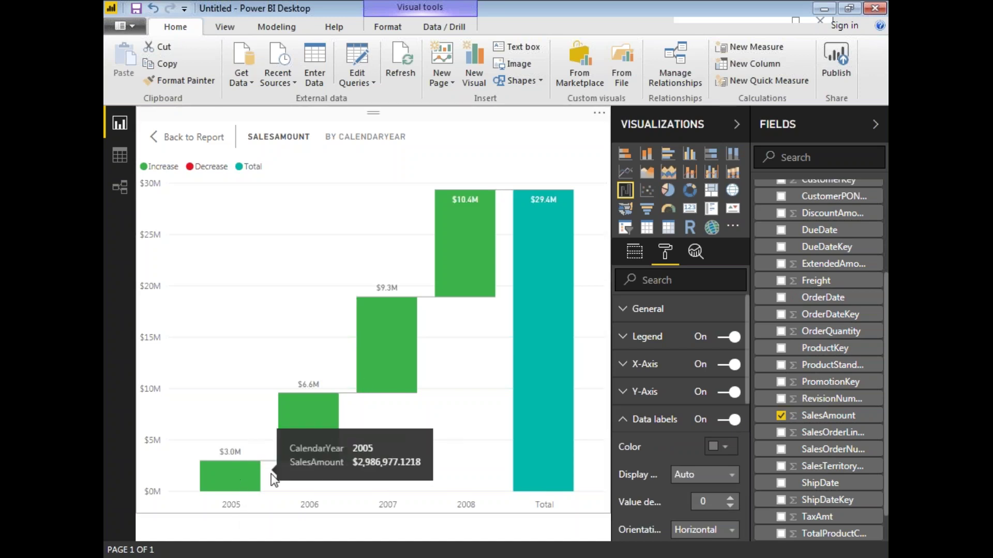
Step: Examine the sales amounts of the yearly bars and the total bar, and return to the report page
mouse_move(309, 421)
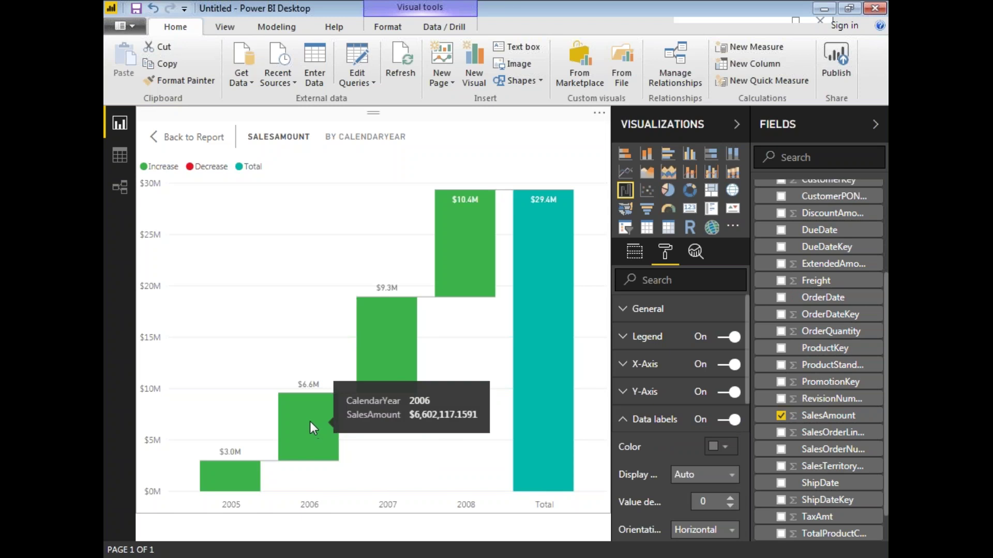
mouse_move(387, 305)
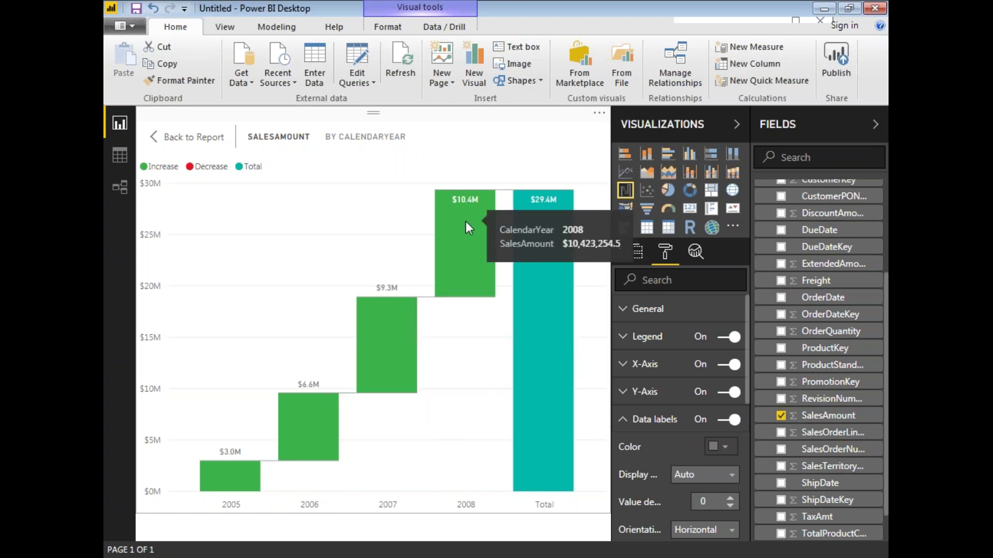
mouse_move(541, 226)
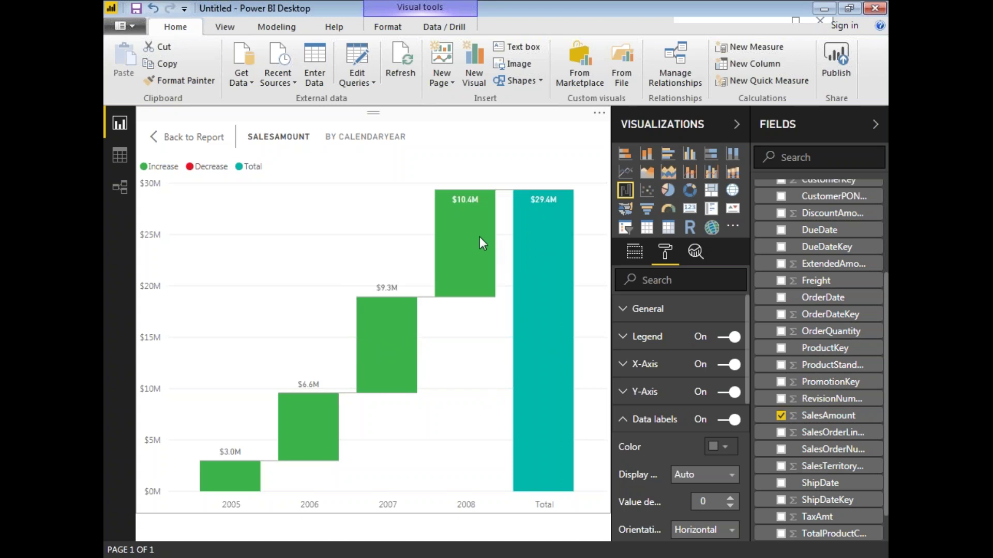
mouse_move(463, 238)
click(194, 147)
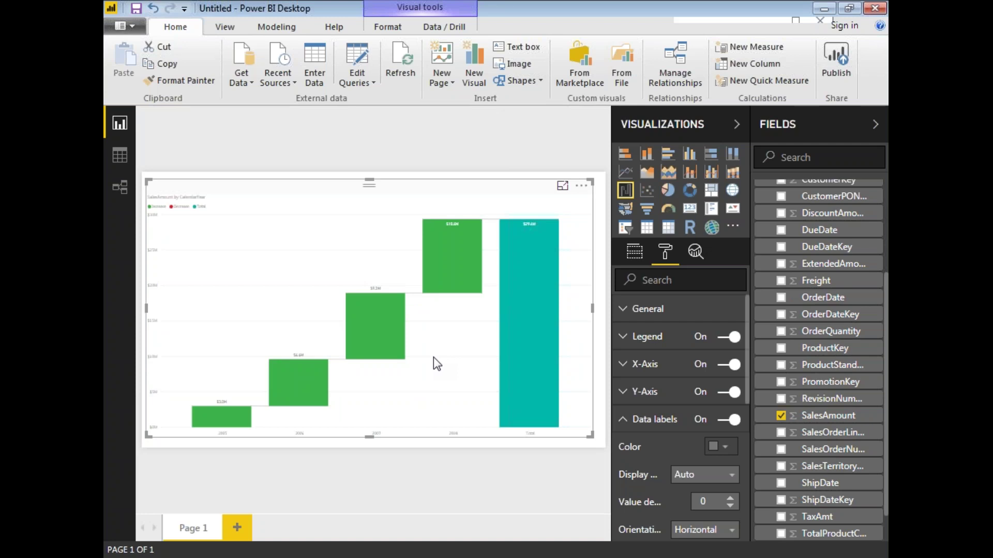
Step: Break down the waterfall chart by EnglishProductCategoryName from the DimProductCategory table
click(635, 253)
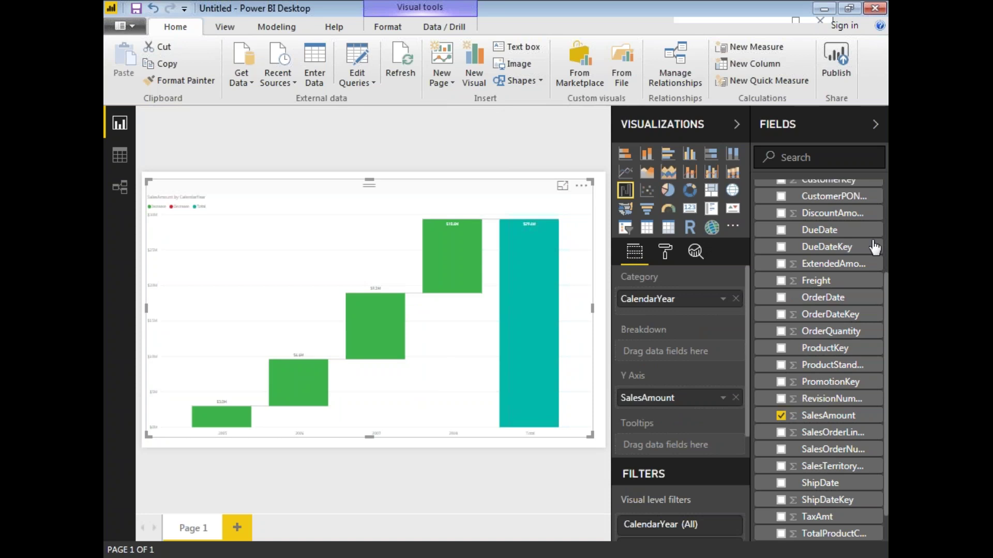
scroll(760, 254, up, 5)
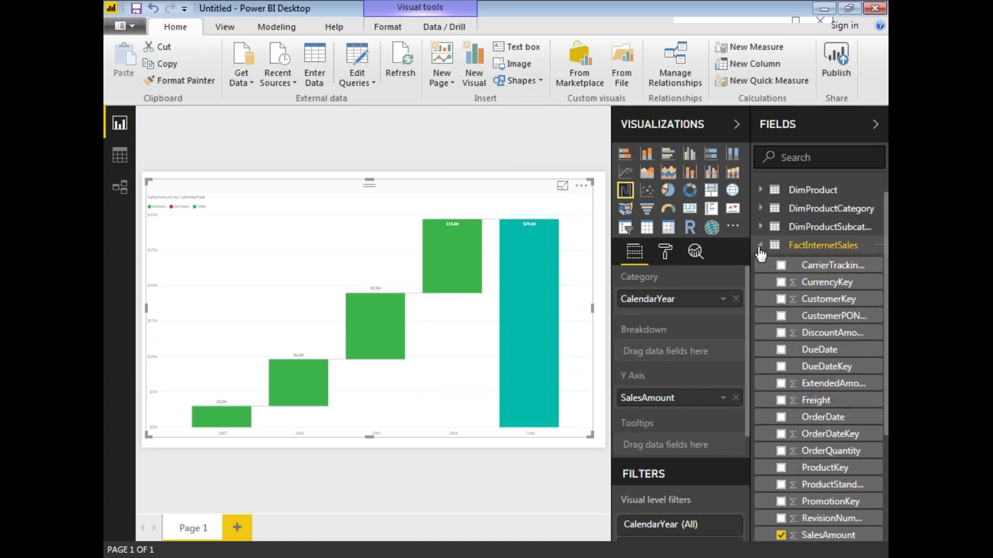
click(759, 248)
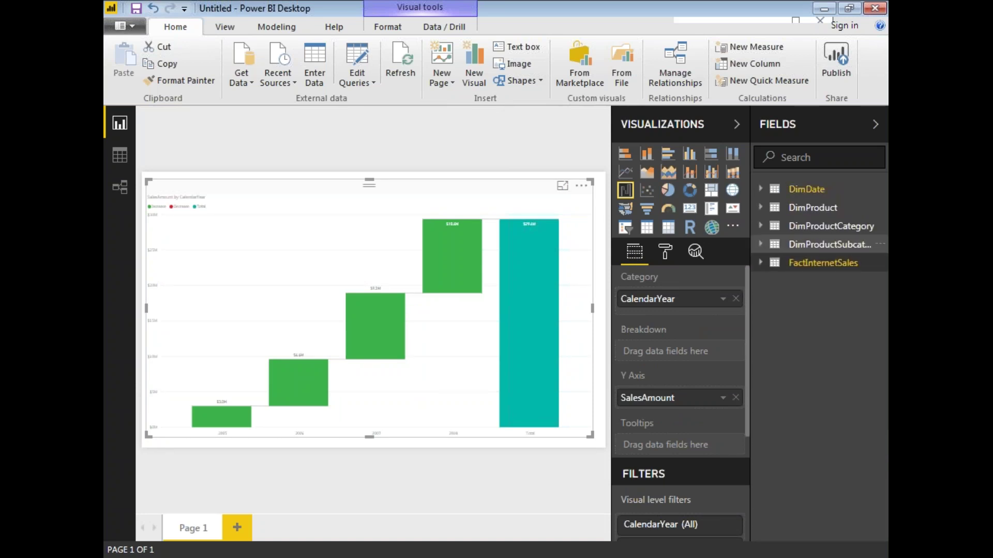
click(760, 228)
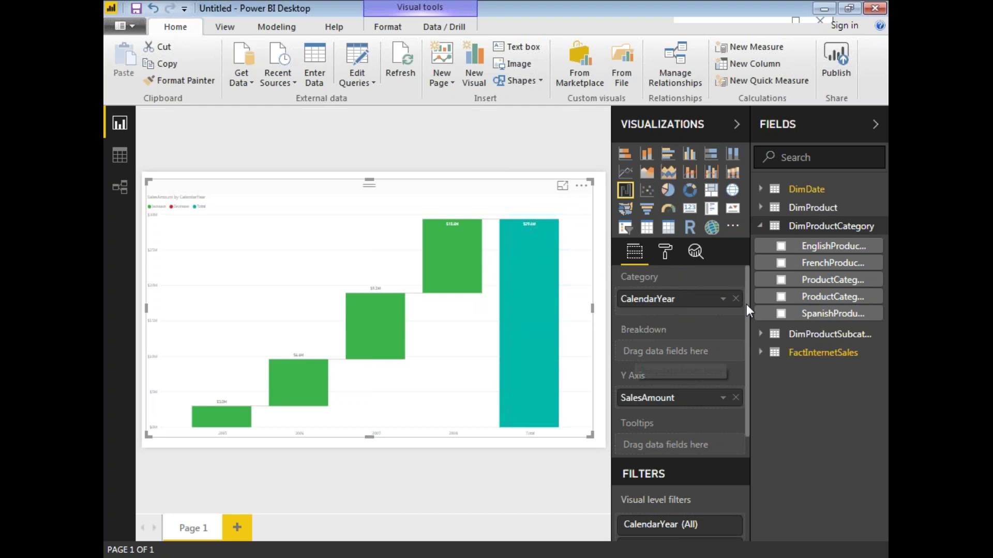
drag(810, 253, 670, 350)
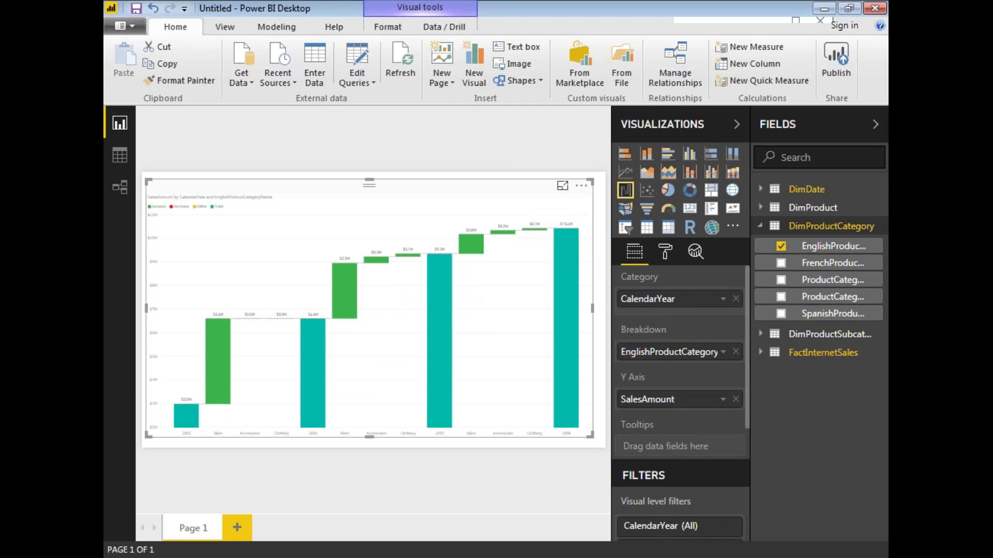
Step: Open the waterfall chart in focus mode and circle the 2006 category breakdown, its Bikes bar and the 2006 total
click(564, 187)
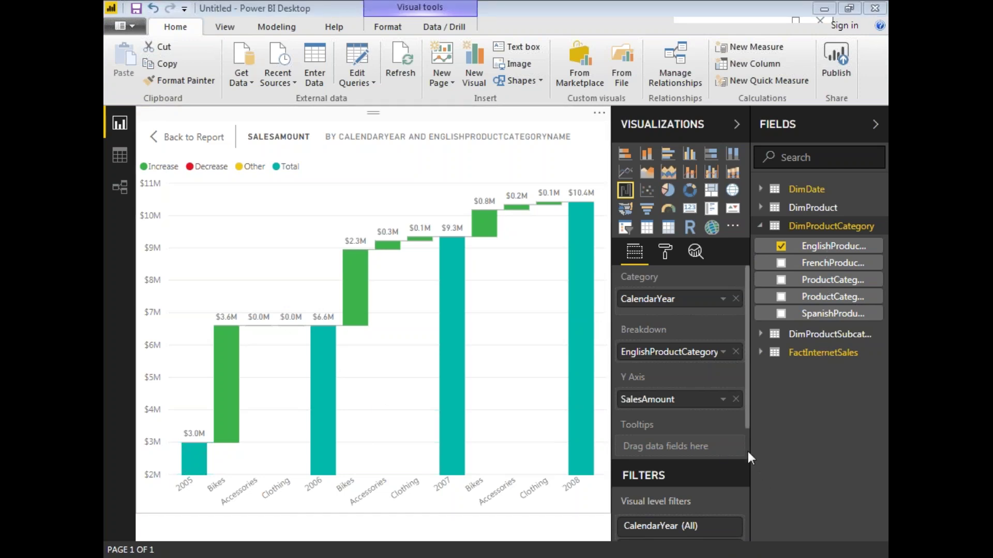
mouse_move(250, 271)
mouse_down()
mouse_move(223, 345)
mouse_move(327, 324)
mouse_move(302, 295)
mouse_move(247, 273)
mouse_up()
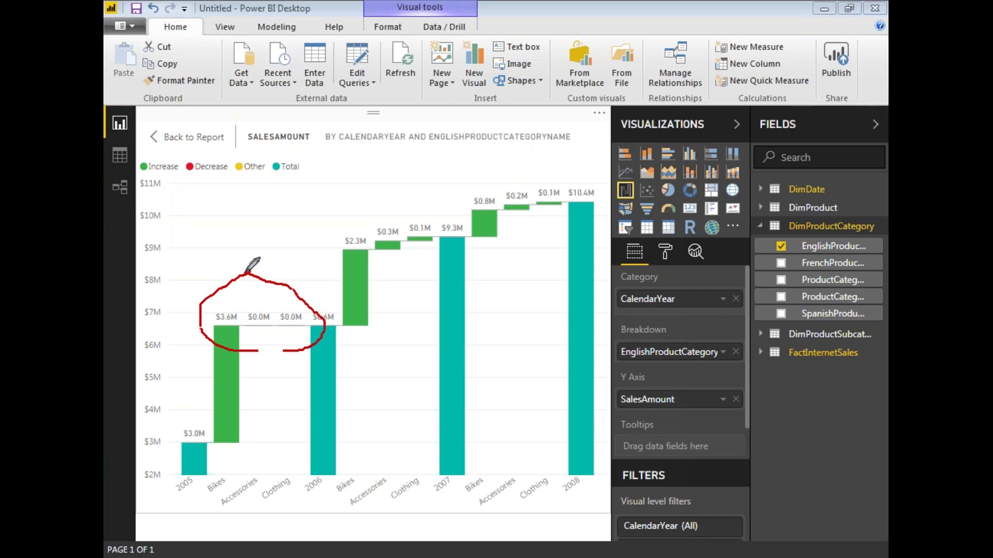
drag(307, 304, 303, 349)
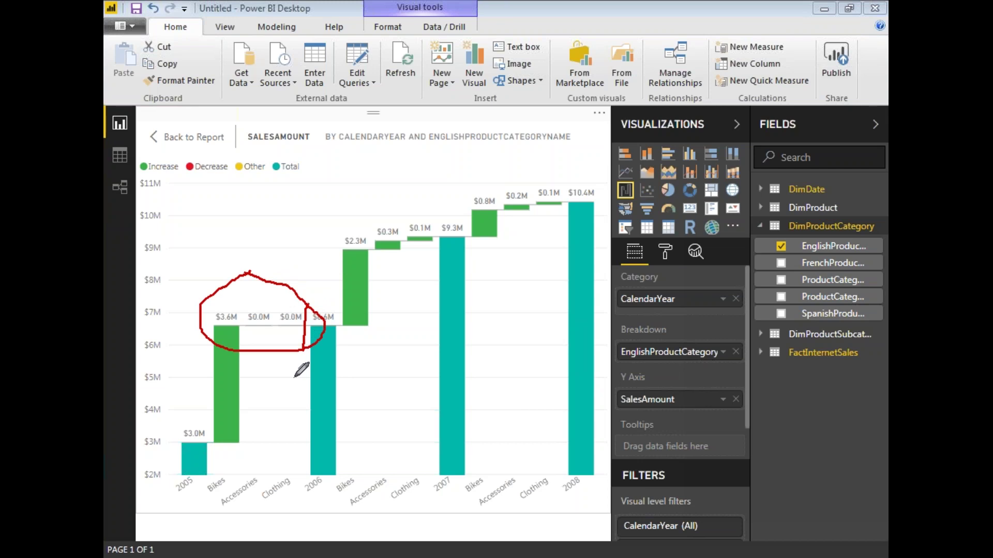
mouse_move(206, 293)
mouse_down()
mouse_move(198, 462)
mouse_move(213, 494)
mouse_move(226, 477)
mouse_move(250, 341)
mouse_move(235, 284)
mouse_move(208, 291)
mouse_up()
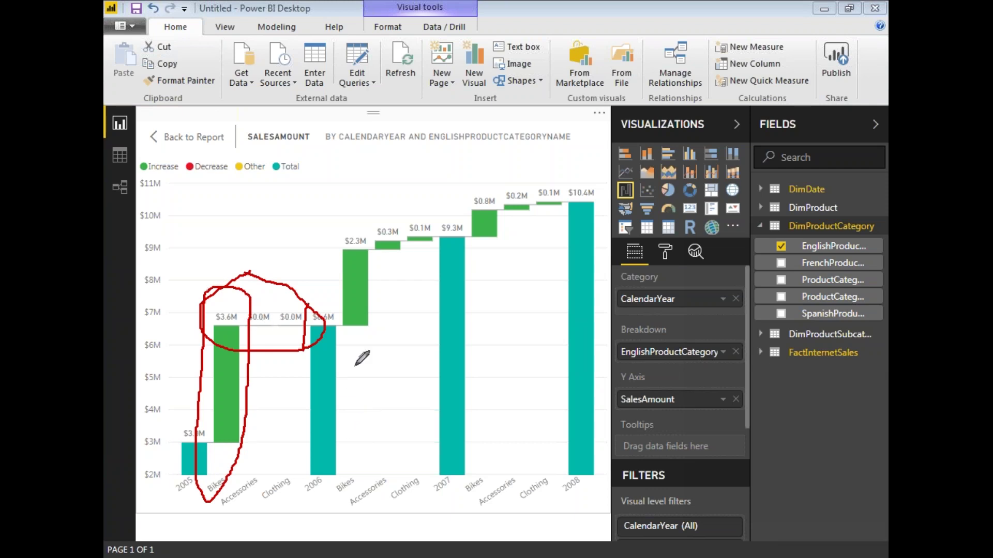
mouse_move(339, 236)
mouse_down()
mouse_move(340, 467)
mouse_move(325, 481)
mouse_move(317, 270)
mouse_move(326, 247)
mouse_up()
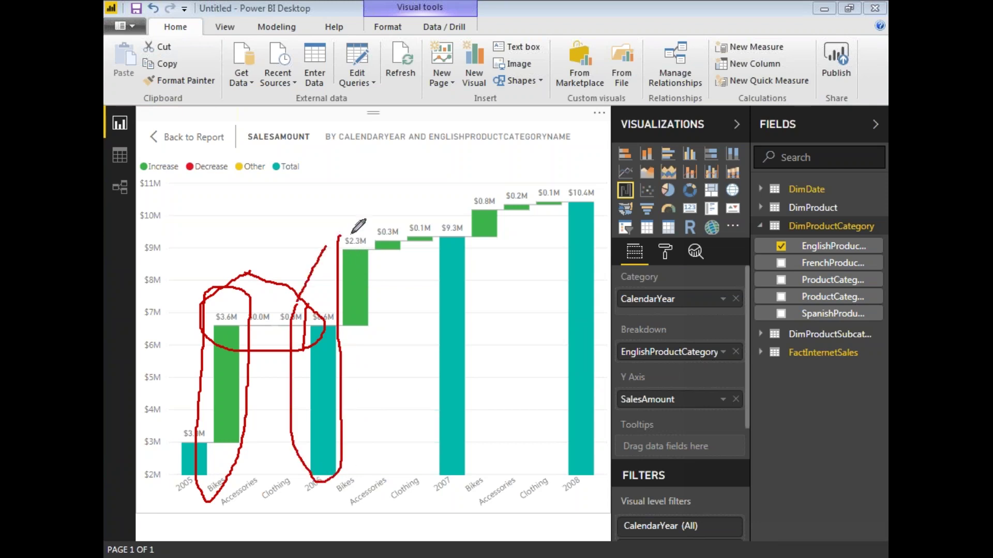
Step: Mark the Bikes, Accessories and Clothing bars that lead to the 2007 and 2008 totals with the drawing pen
mouse_move(345, 240)
mouse_down()
mouse_move(344, 328)
mouse_move(370, 289)
mouse_move(373, 243)
mouse_move(352, 231)
mouse_move(385, 266)
mouse_move(408, 217)
mouse_move(416, 258)
mouse_move(433, 223)
mouse_move(426, 210)
mouse_move(409, 220)
mouse_up()
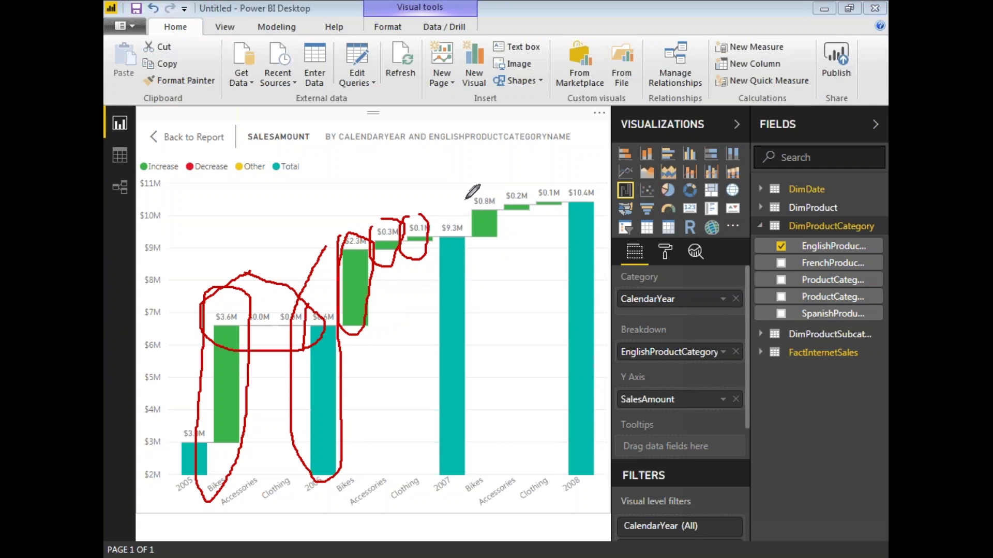
mouse_move(467, 197)
mouse_down()
mouse_move(479, 237)
mouse_move(497, 251)
mouse_move(505, 219)
mouse_move(492, 186)
mouse_move(477, 182)
mouse_move(467, 196)
mouse_up()
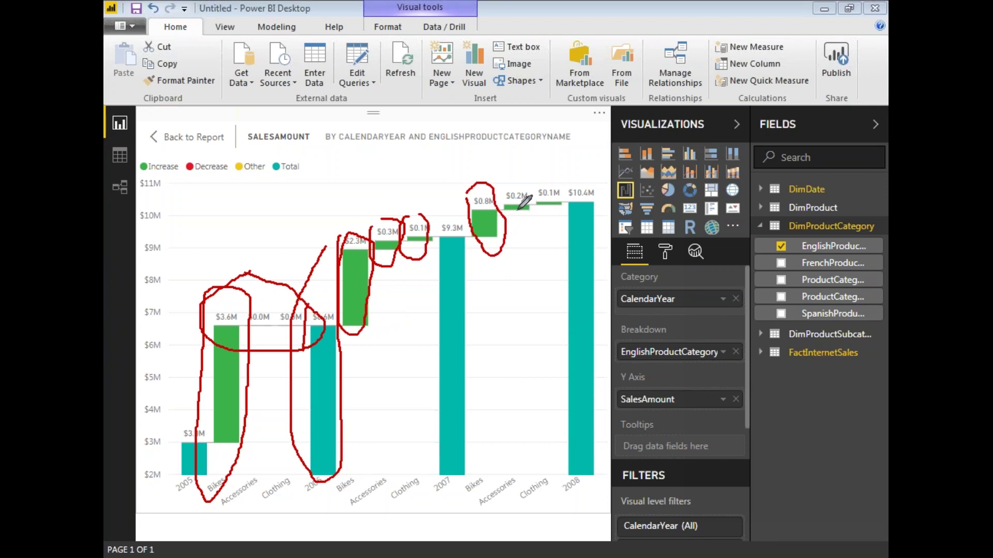
mouse_move(507, 192)
mouse_down()
mouse_move(502, 204)
mouse_move(537, 201)
mouse_move(524, 191)
mouse_move(537, 188)
mouse_move(547, 211)
mouse_move(564, 195)
mouse_move(544, 189)
mouse_up()
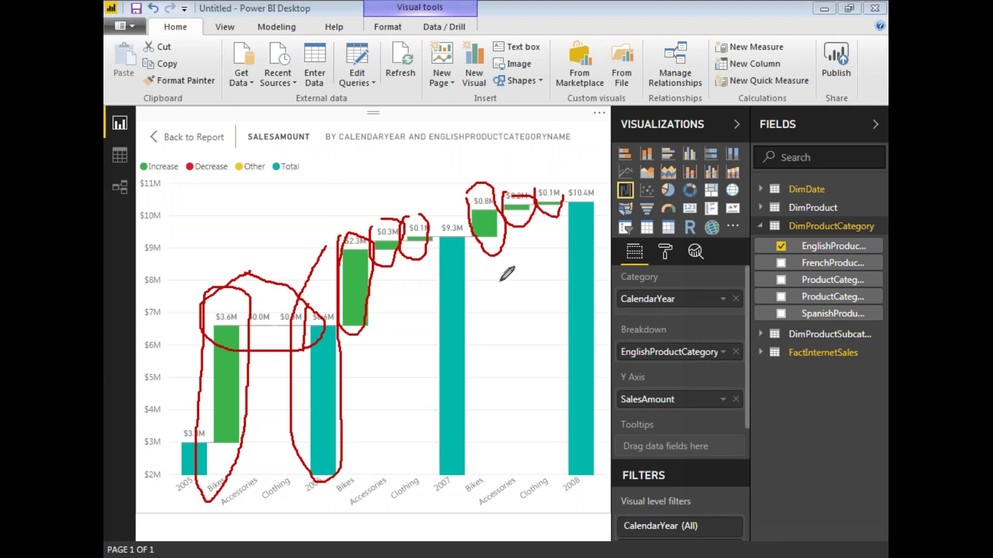
mouse_move(467, 241)
mouse_down()
mouse_move(589, 199)
mouse_move(471, 243)
mouse_up()
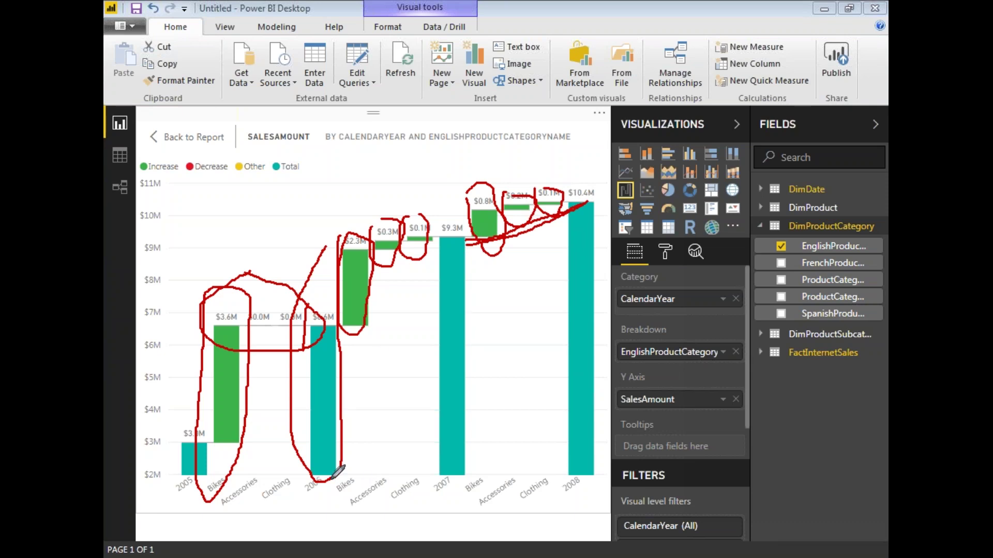
Step: Circle the whole breakdown groups before 2006 and 2007, mark the 2005 and 2008 year labels, and erase all drawings
mouse_move(342, 217)
mouse_down()
mouse_move(326, 298)
mouse_move(381, 338)
mouse_move(456, 253)
mouse_move(424, 210)
mouse_move(356, 207)
mouse_up()
mouse_move(217, 264)
mouse_down()
mouse_move(206, 300)
mouse_move(258, 440)
mouse_move(261, 262)
mouse_move(229, 266)
mouse_up()
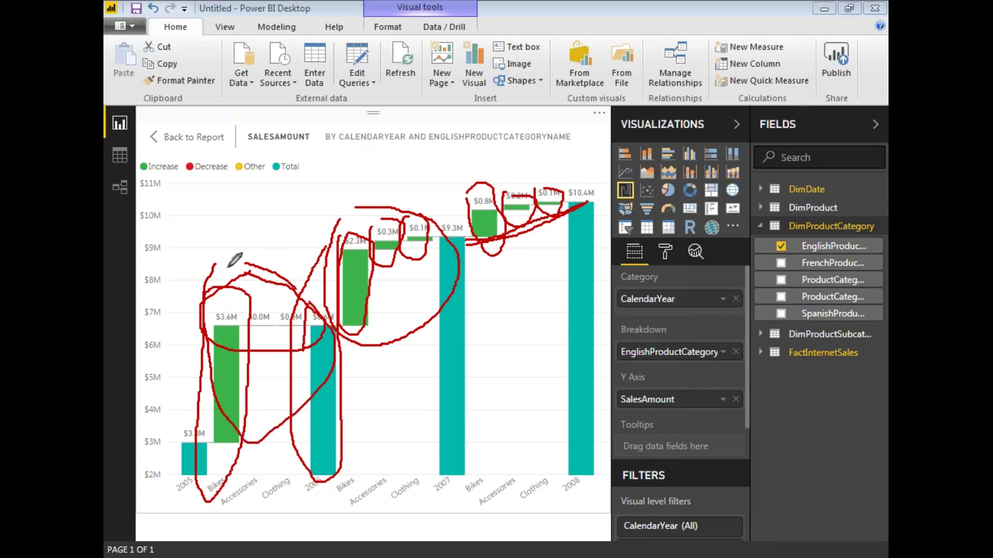
mouse_move(178, 465)
mouse_down()
mouse_move(160, 466)
mouse_move(174, 464)
mouse_up()
mouse_move(565, 481)
mouse_down()
mouse_move(562, 504)
mouse_move(583, 494)
mouse_move(571, 475)
mouse_up()
key(e)
Step: Circle each group of category bars between consecutive years from 2005 to 2008
drag(229, 269, 199, 289)
mouse_move(189, 338)
mouse_down()
mouse_move(327, 336)
mouse_move(299, 297)
mouse_up()
drag(223, 272, 265, 281)
drag(335, 199, 339, 340)
mouse_move(403, 357)
mouse_down()
mouse_move(453, 260)
mouse_move(427, 234)
mouse_move(316, 190)
mouse_move(316, 205)
mouse_up()
mouse_move(460, 178)
mouse_down()
mouse_move(459, 189)
mouse_move(534, 238)
mouse_move(560, 192)
mouse_move(518, 170)
mouse_up()
drag(500, 171, 459, 180)
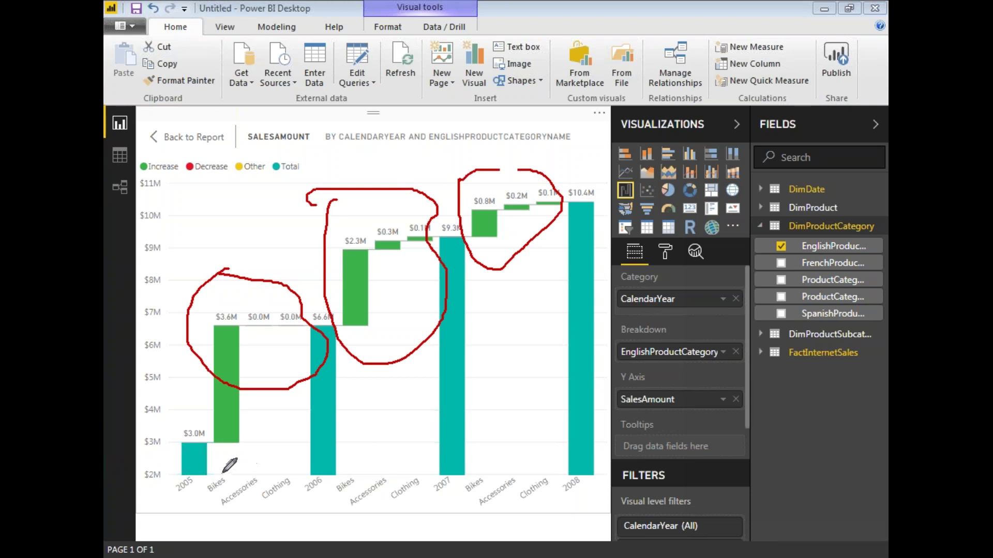
Step: Circle the three sets of Bikes, Accessories and Clothing axis labels, and clear the drawings
mouse_move(216, 475)
mouse_down()
mouse_move(195, 513)
mouse_move(301, 486)
mouse_move(281, 476)
mouse_move(385, 512)
mouse_move(409, 473)
mouse_up()
mouse_move(481, 472)
mouse_down()
mouse_move(463, 490)
mouse_move(536, 499)
mouse_move(555, 475)
mouse_move(476, 473)
mouse_up()
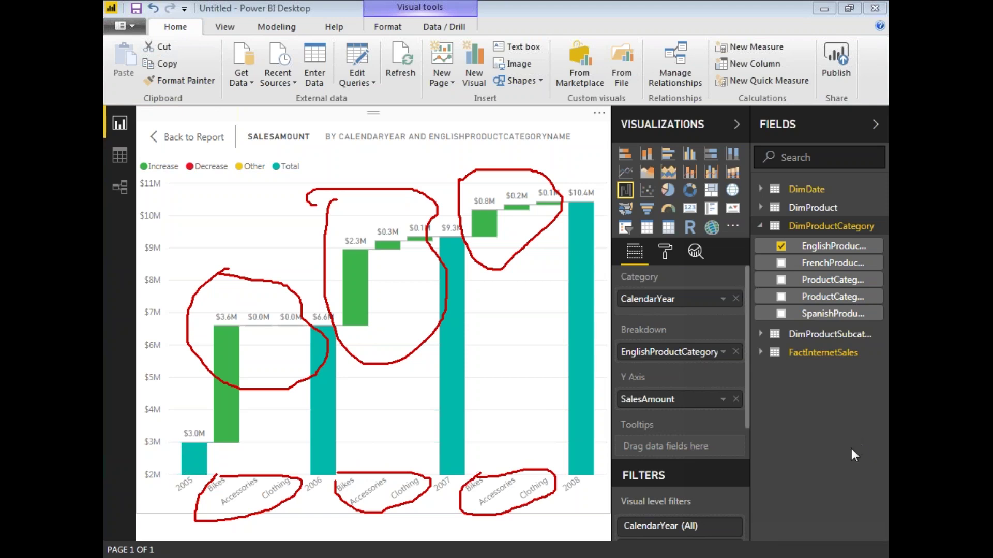
key(Escape)
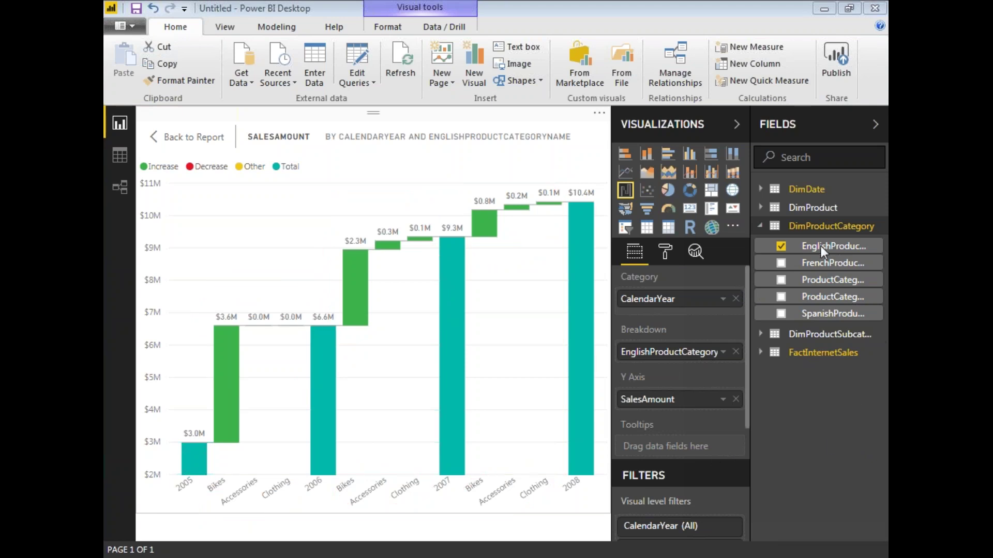
Step: Replace the waterfall chart's breakdown field with EnglishProductSubcategoryName from the DimProductSubcategory table
click(735, 351)
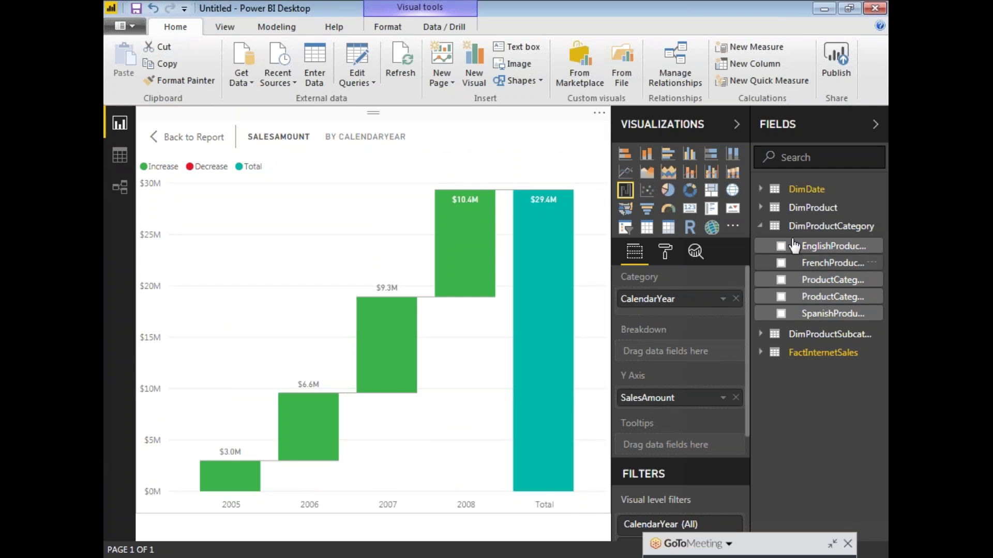
click(761, 227)
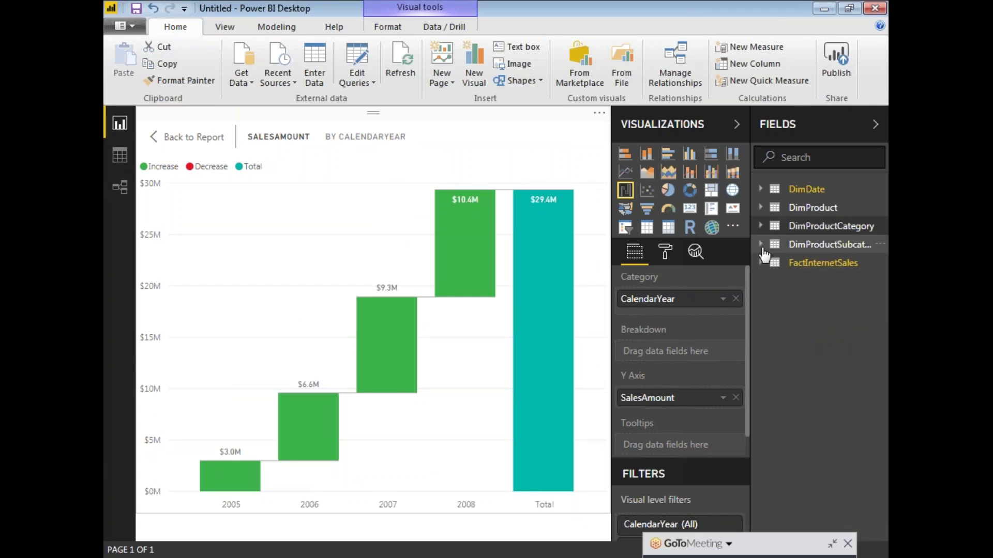
click(761, 245)
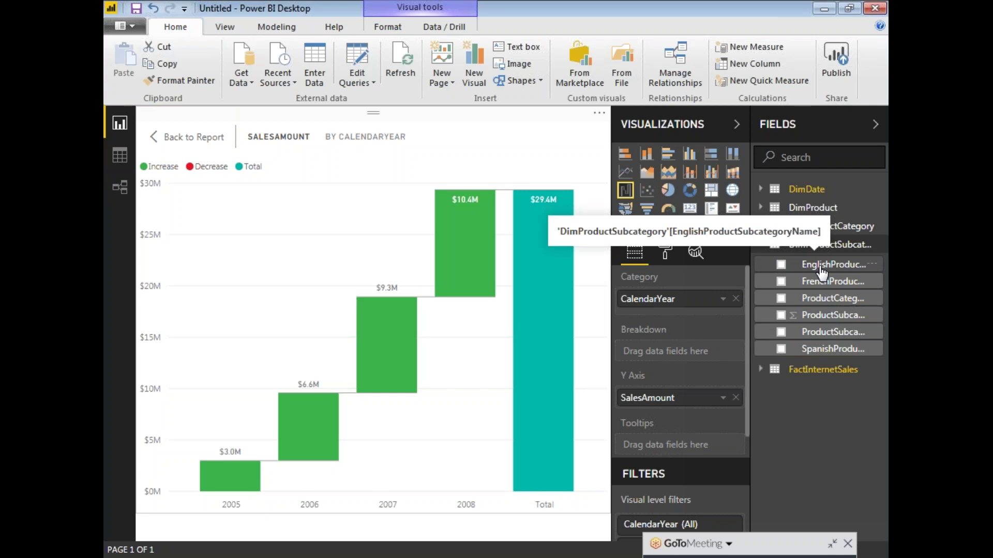
drag(822, 273, 685, 362)
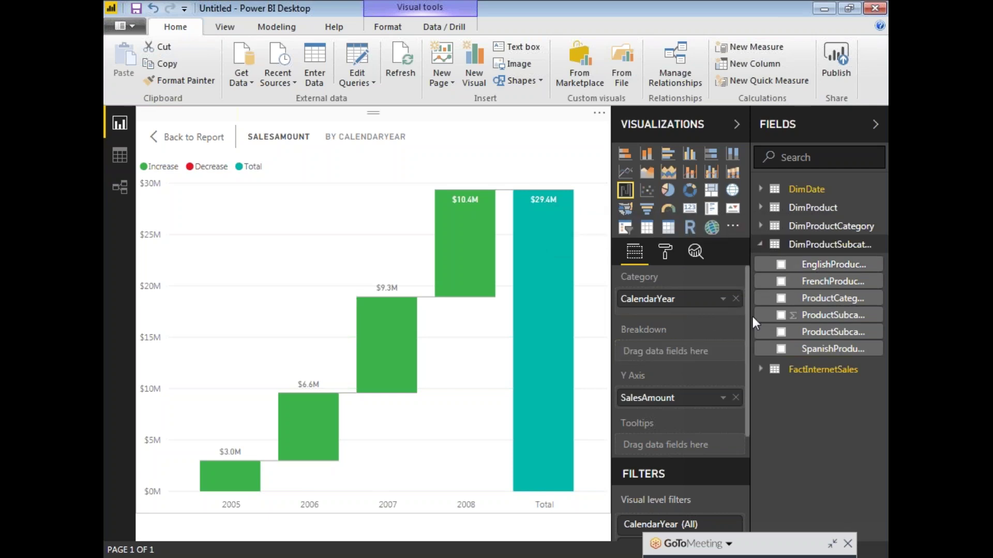
drag(823, 272, 683, 354)
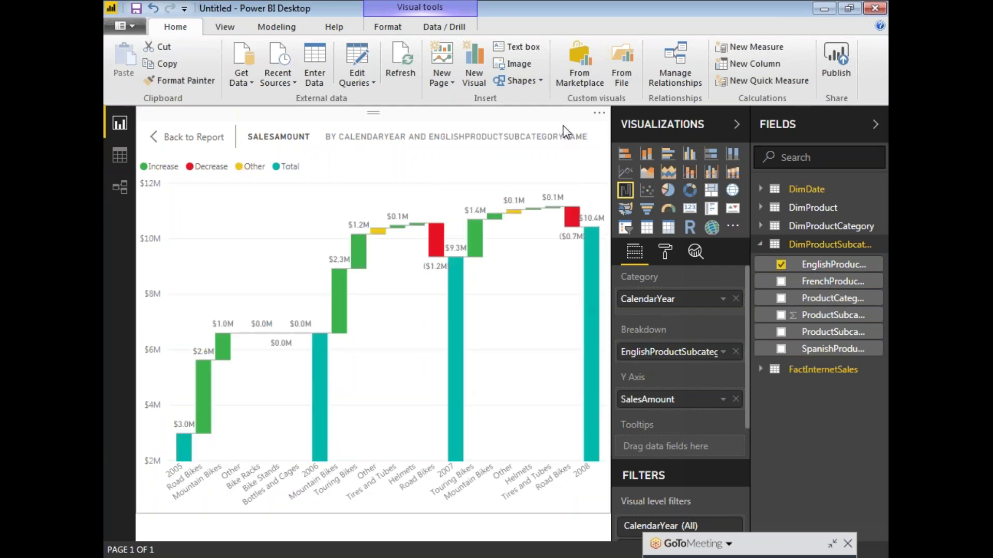
Step: Collapse the Visualizations and Fields panes to widen the chart, and activate the meeting's drawing pen
click(759, 543)
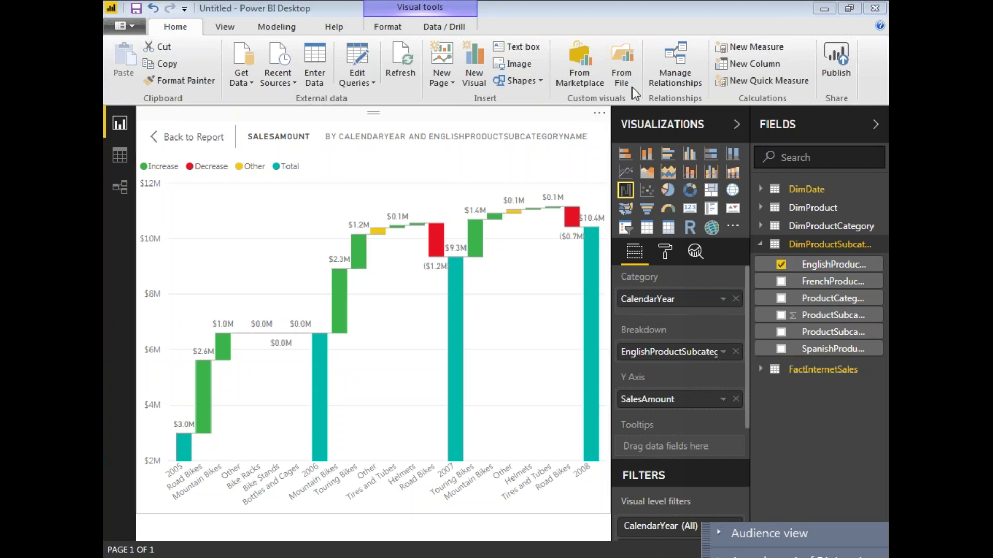
click(736, 124)
click(736, 124)
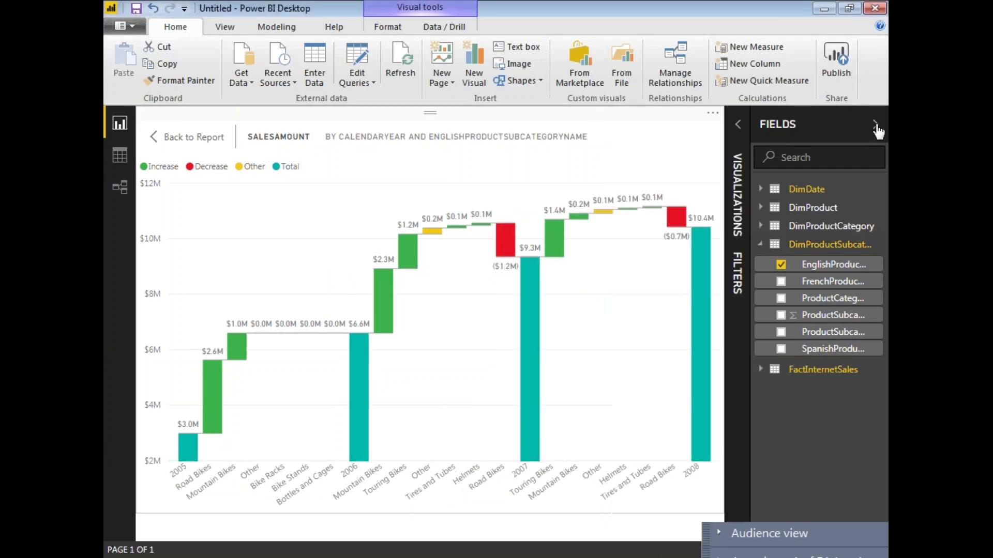
click(875, 125)
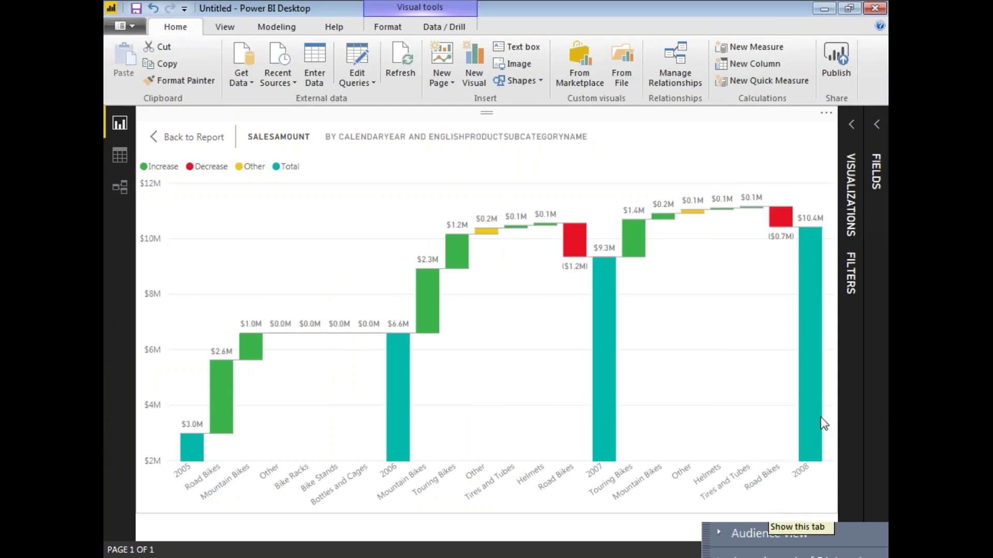
click(796, 510)
click(804, 517)
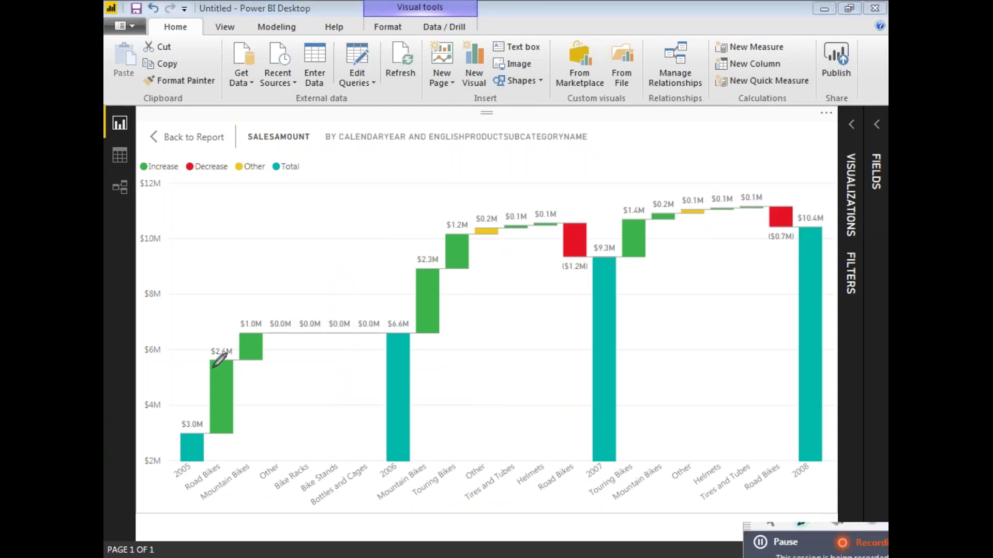
Step: Circle the Road Bikes and Mountain Bikes bars before 2006 and the remaining subcategory labels beside them
mouse_move(207, 352)
mouse_down()
mouse_move(205, 469)
mouse_move(182, 505)
mouse_move(230, 493)
mouse_move(256, 471)
mouse_up()
mouse_move(268, 427)
mouse_down()
mouse_move(265, 306)
mouse_move(228, 317)
mouse_move(203, 364)
mouse_up()
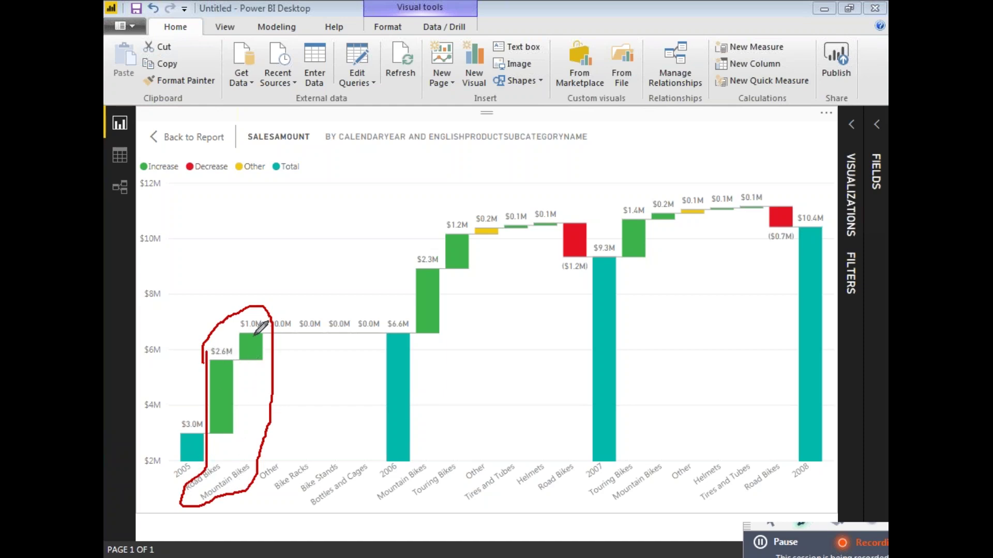
mouse_move(270, 456)
mouse_down()
mouse_move(257, 483)
mouse_move(308, 511)
mouse_move(366, 473)
mouse_move(305, 451)
mouse_move(271, 457)
mouse_up()
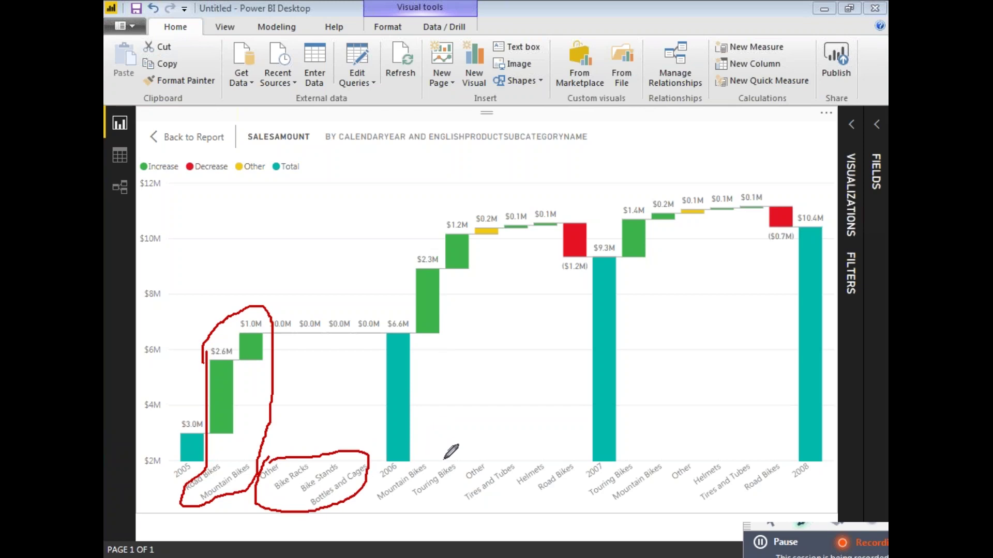
Step: Mark the subcategory bars leading to 2007, including the red Road Bikes bar and its value
mouse_move(412, 254)
mouse_down()
mouse_move(429, 386)
mouse_move(406, 476)
mouse_move(377, 505)
mouse_move(442, 444)
mouse_move(473, 328)
mouse_move(456, 225)
mouse_move(430, 237)
mouse_up()
mouse_move(469, 210)
mouse_down()
mouse_move(472, 239)
mouse_move(519, 242)
mouse_move(547, 207)
mouse_move(565, 267)
mouse_move(585, 242)
mouse_up()
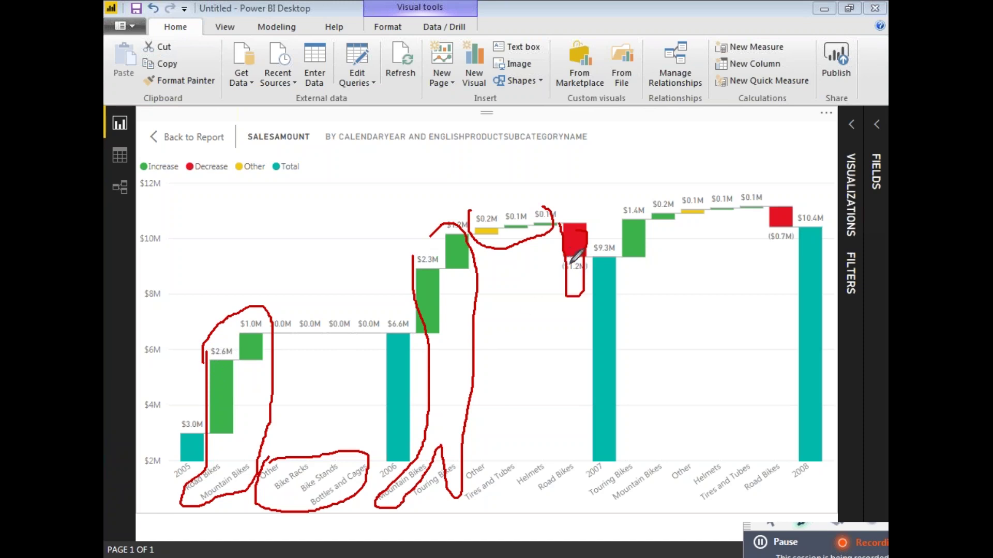
mouse_move(574, 261)
mouse_down()
mouse_move(561, 279)
mouse_move(587, 266)
mouse_up()
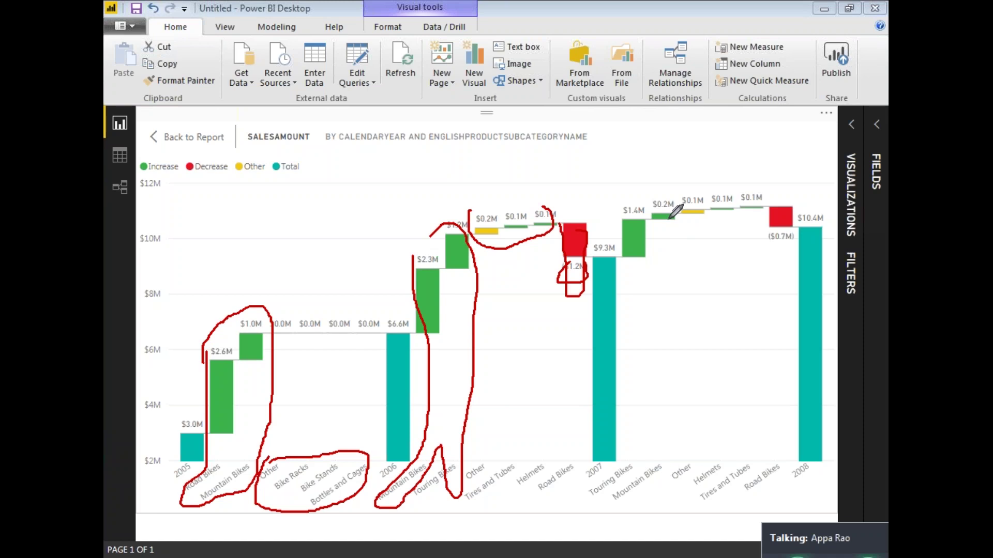
Step: Compare the Road Bikes bars across the years by circling them, and mark the 2007 and 2008 year labels
mouse_move(781, 194)
mouse_down()
mouse_move(772, 262)
mouse_move(792, 247)
mouse_move(777, 192)
mouse_up()
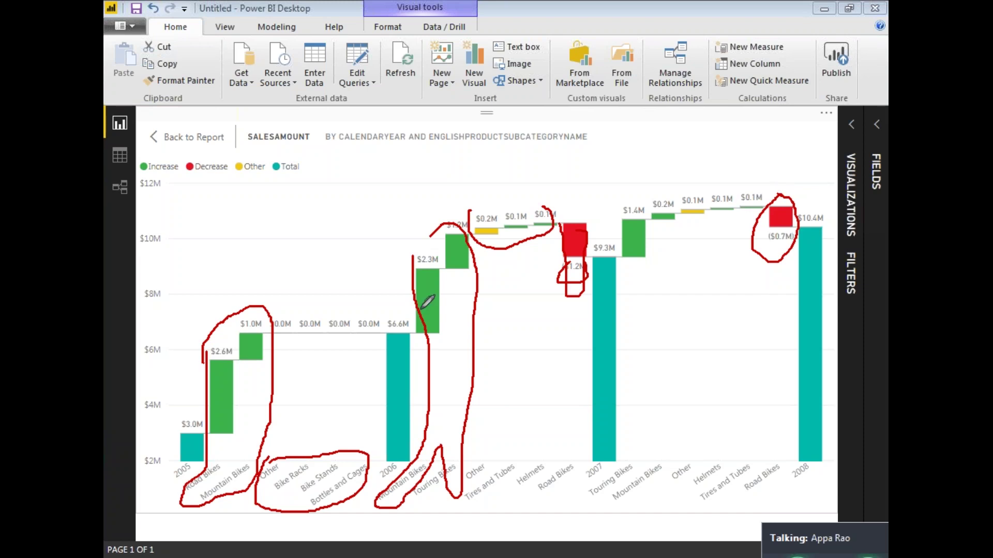
mouse_move(219, 344)
mouse_down()
mouse_move(202, 378)
mouse_move(236, 447)
mouse_move(254, 385)
mouse_move(222, 340)
mouse_up()
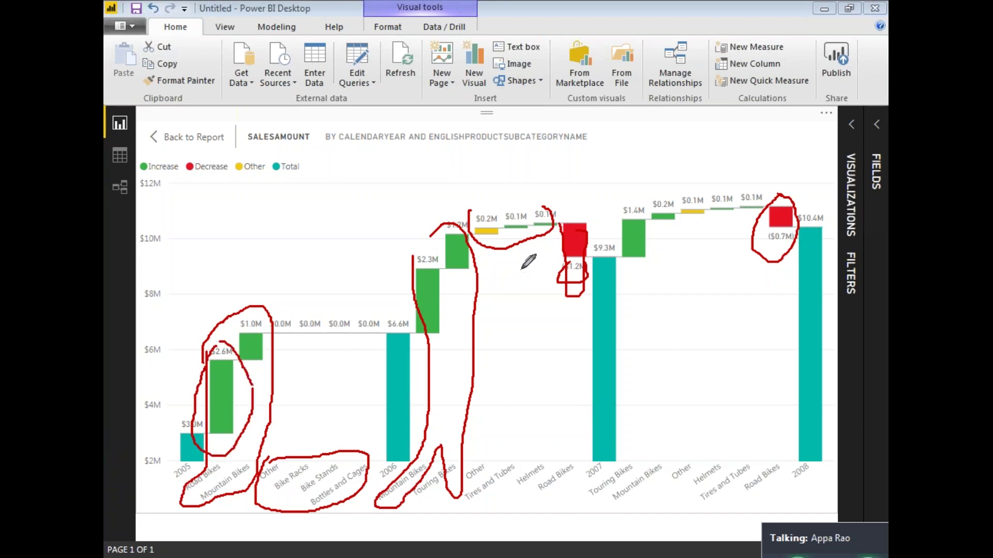
mouse_move(556, 260)
mouse_down()
mouse_move(552, 491)
mouse_move(579, 468)
mouse_move(594, 303)
mouse_move(593, 220)
mouse_move(580, 210)
mouse_move(562, 227)
mouse_up()
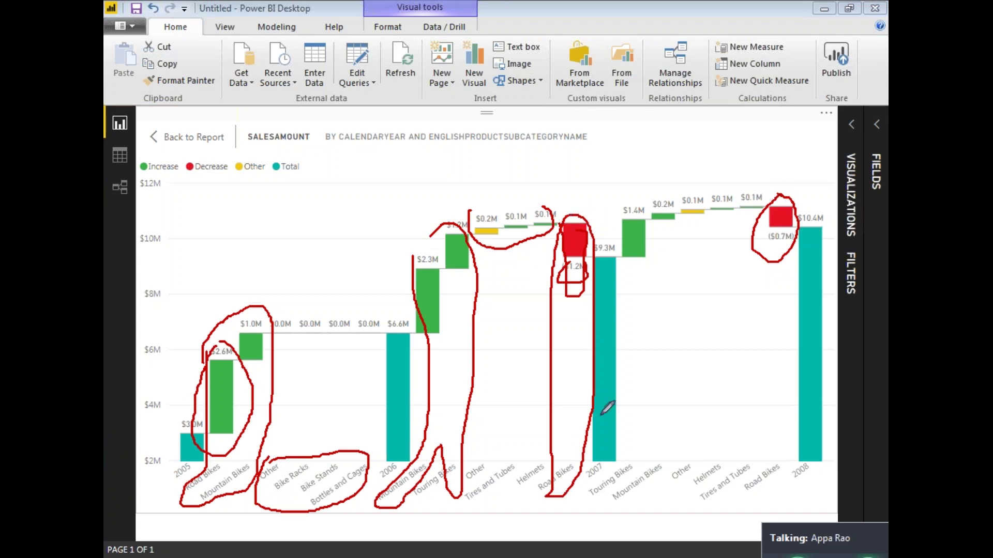
mouse_move(599, 460)
mouse_down()
mouse_move(580, 491)
mouse_move(601, 461)
mouse_up()
mouse_move(797, 458)
mouse_down()
mouse_move(805, 478)
mouse_move(800, 457)
mouse_up()
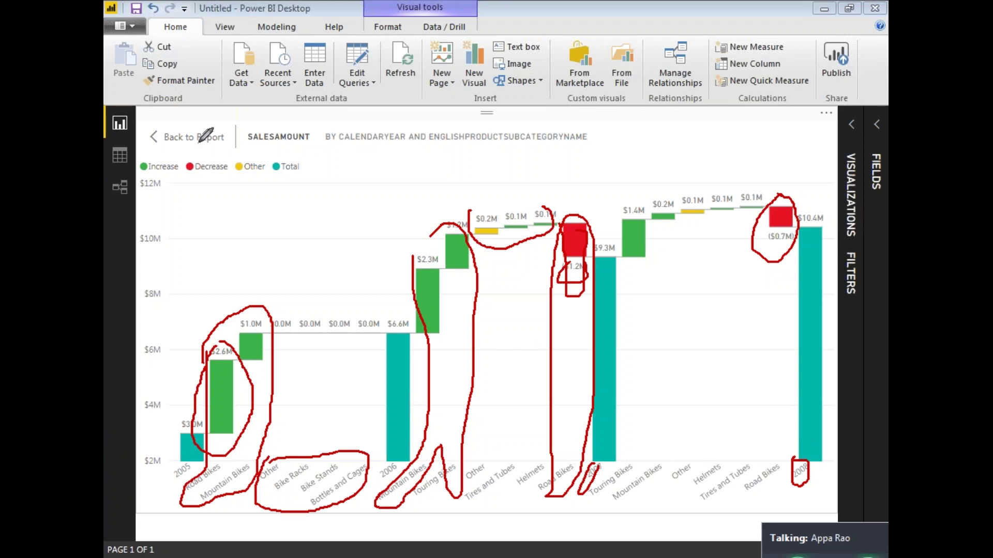
Step: Clear the drawings by returning to the report page, and close the GoToMeeting session for everyone
click(838, 472)
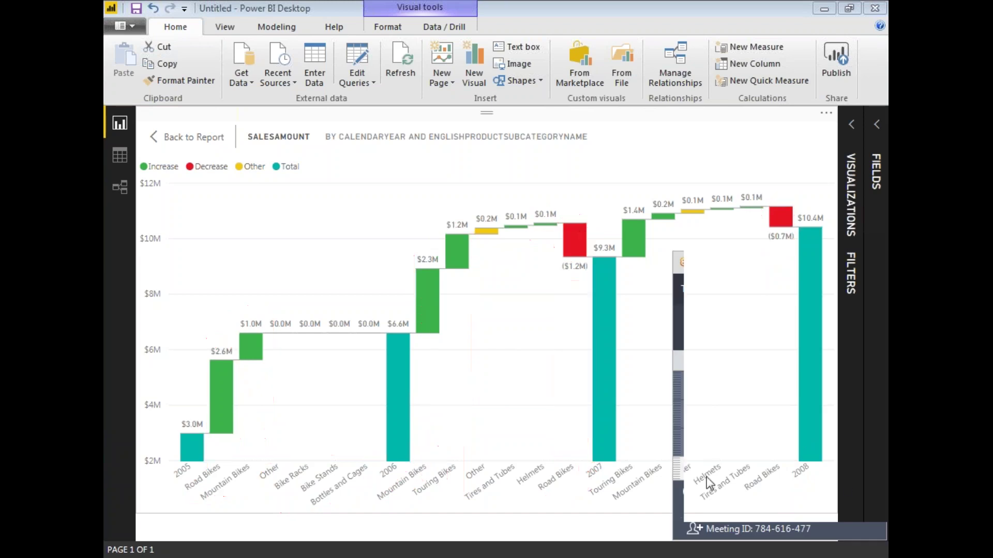
click(189, 137)
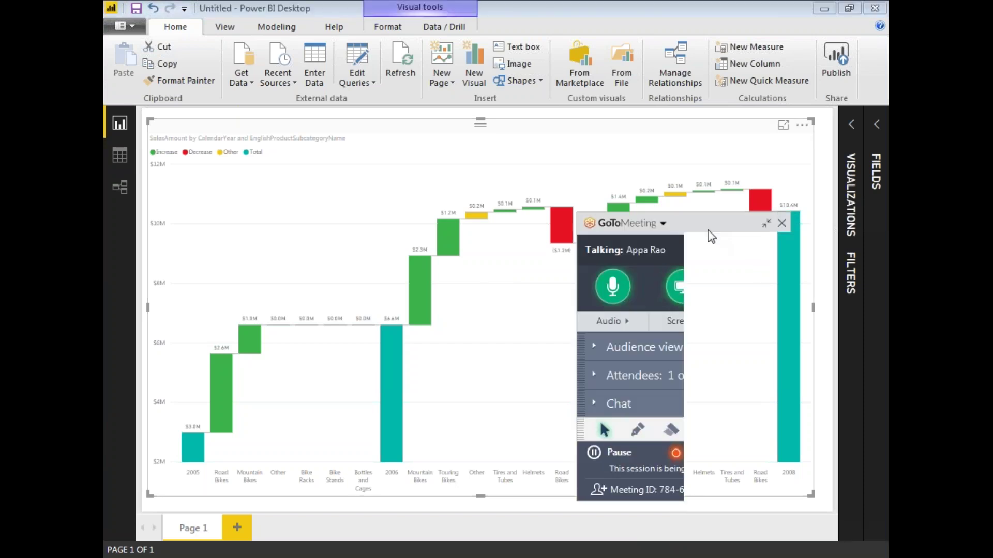
click(781, 224)
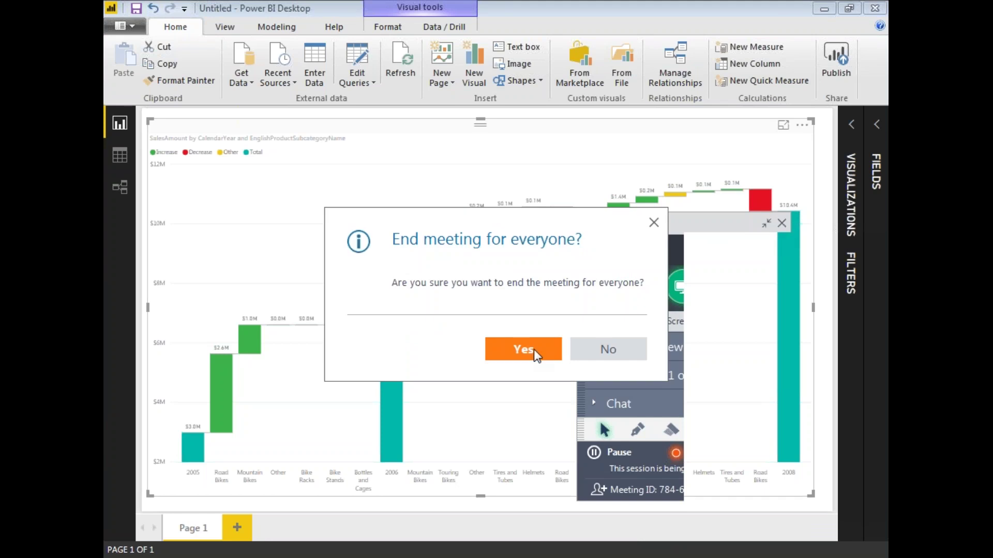